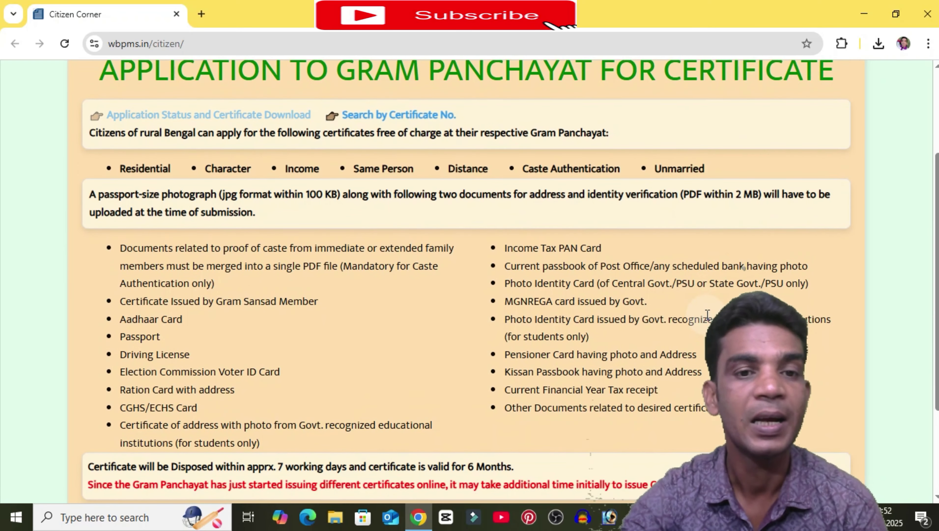
scroll(707, 314, "down", 4)
Step: Open a new Chrome tab
scroll(705, 313, "up", 5)
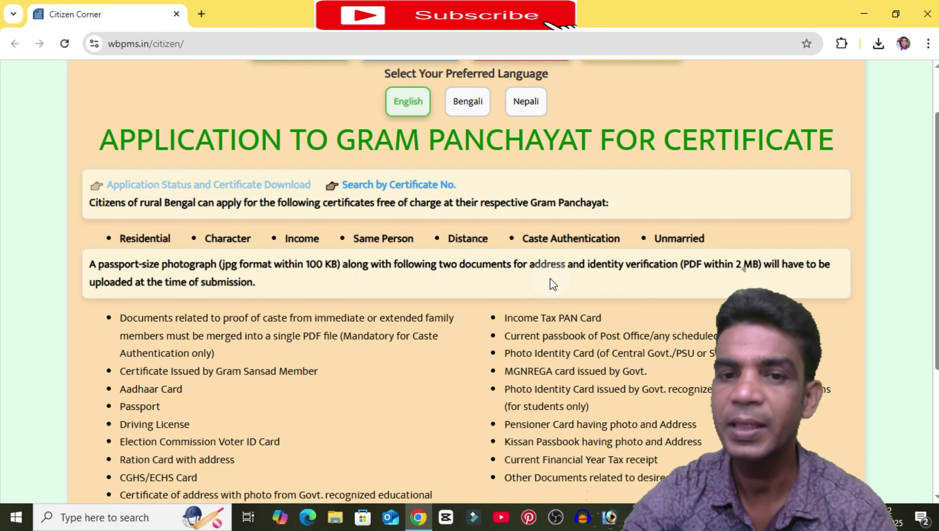
scroll(550, 281, "down", 5)
scroll(606, 341, "up", 7)
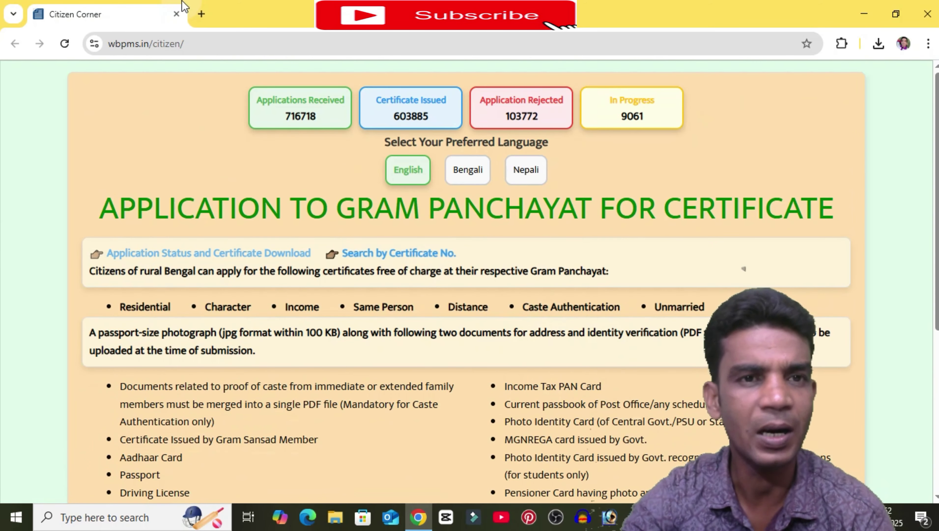
left_click(203, 14)
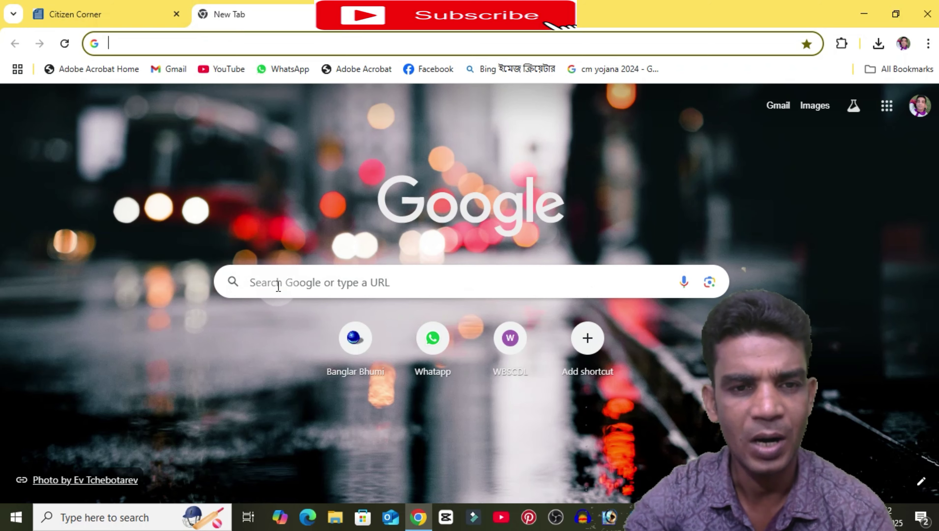
Step: Search Google for 'wbpms'
left_click(278, 286)
type("wnp")
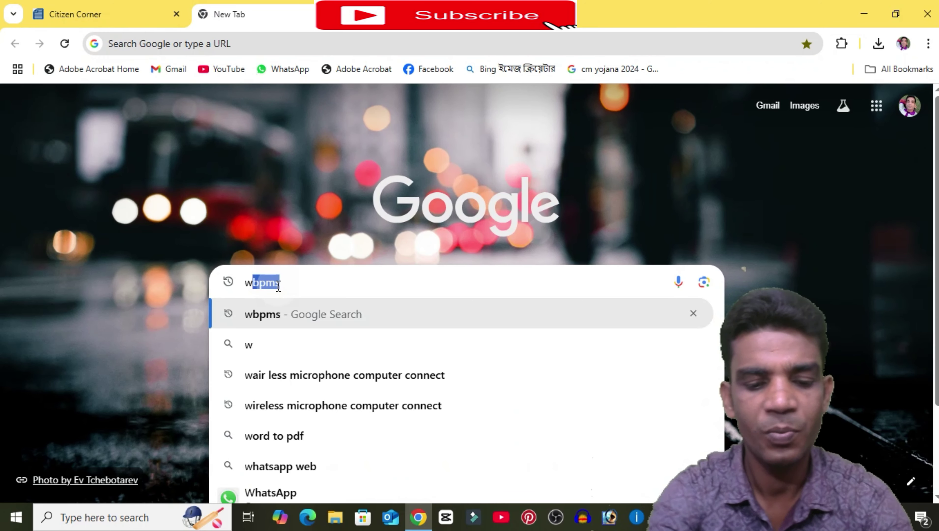
type(",s")
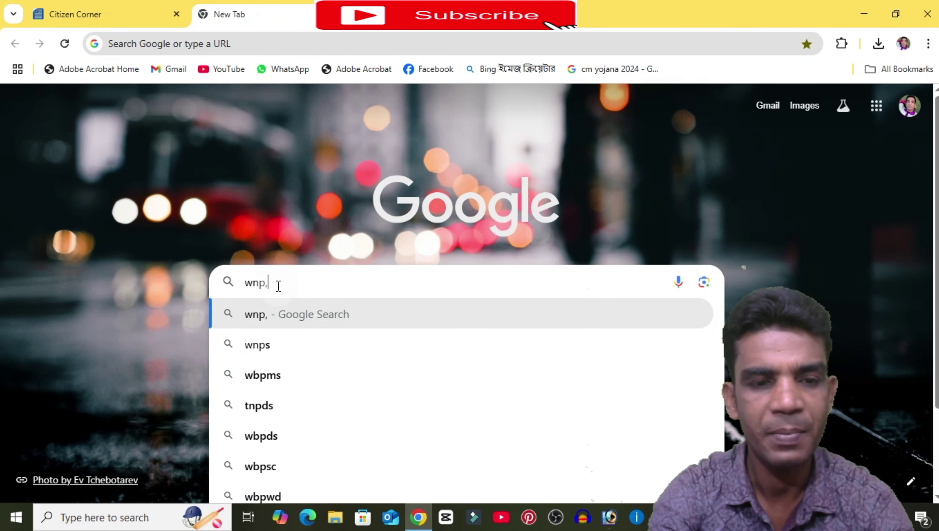
key("BackSpace")
key("BackSpace")
key("BackSpace")
key("BackSpace")
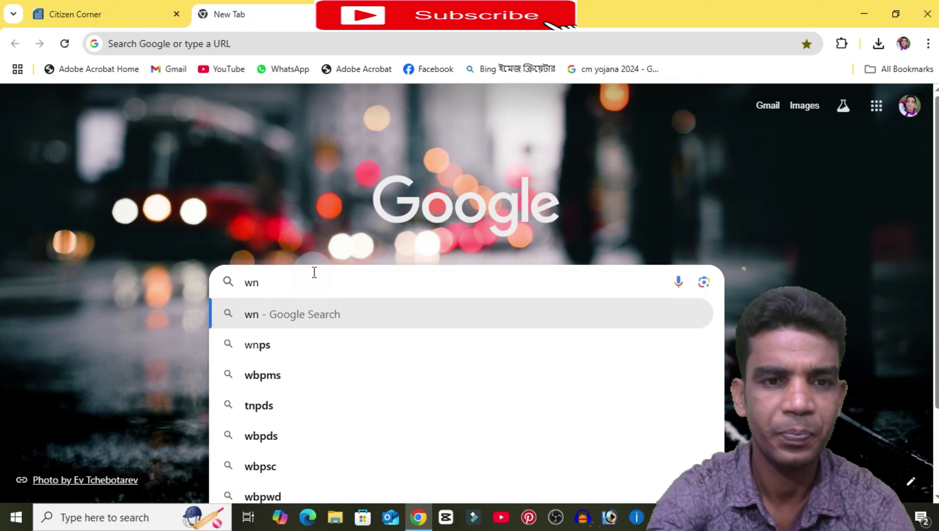
type("p")
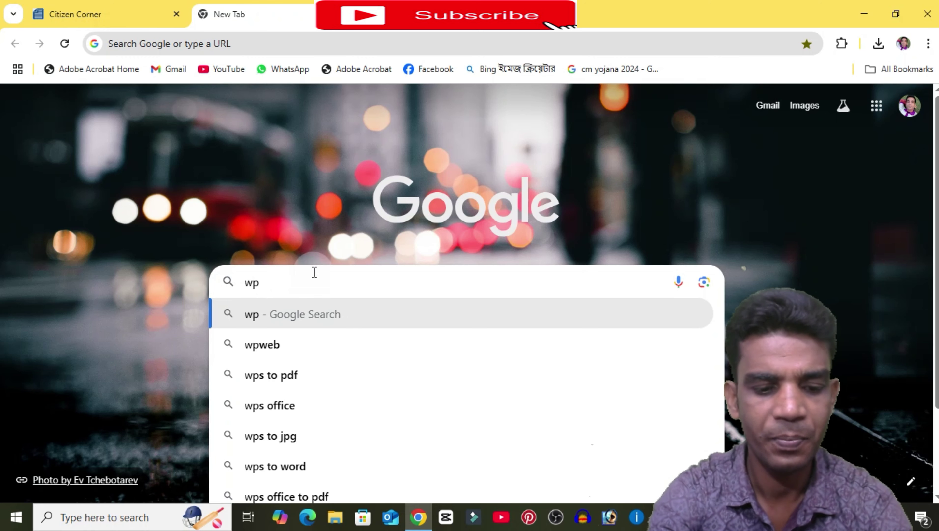
key("BackSpace")
type("bpms")
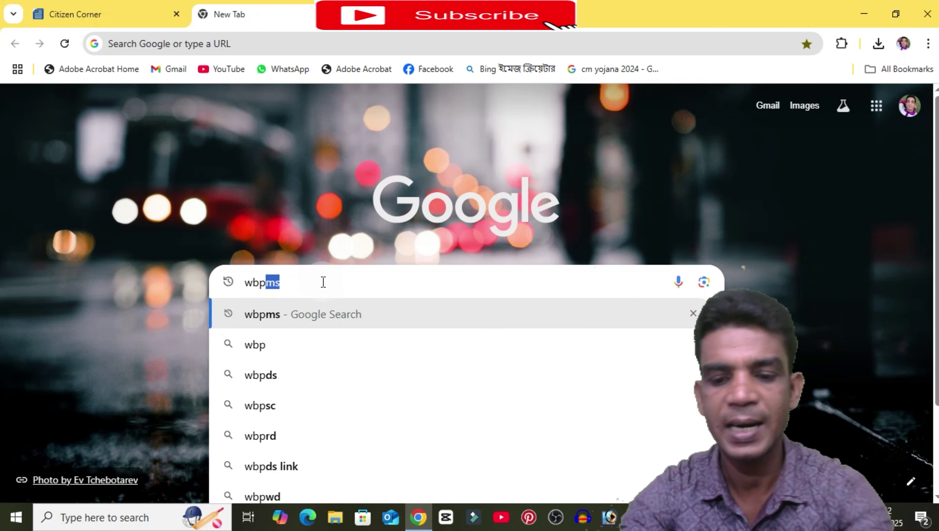
key("Return")
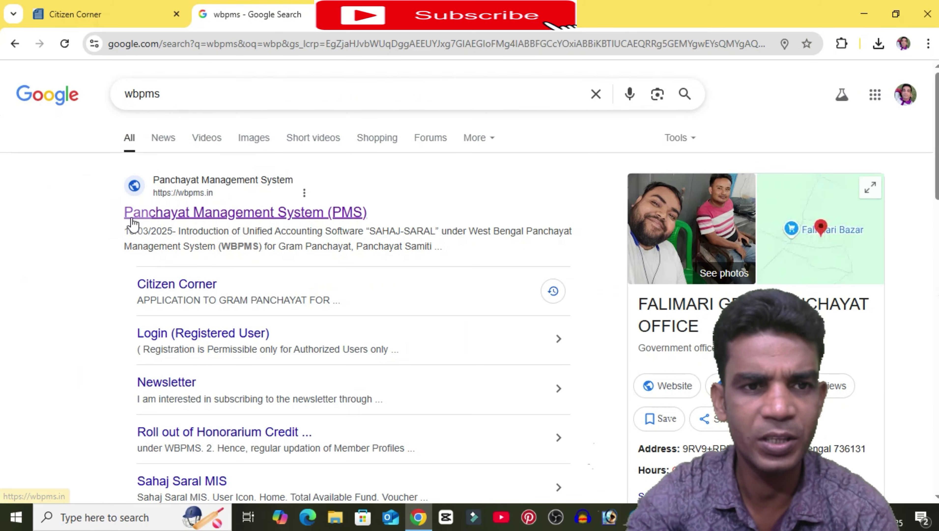
mouse_move(130, 217)
left_mouse_down()
mouse_move(407, 212)
mouse_move(262, 232)
mouse_move(126, 213)
left_mouse_up()
Step: Open the Panchayat Management System result and go to its Citizen Corner certificate page
left_click(200, 216)
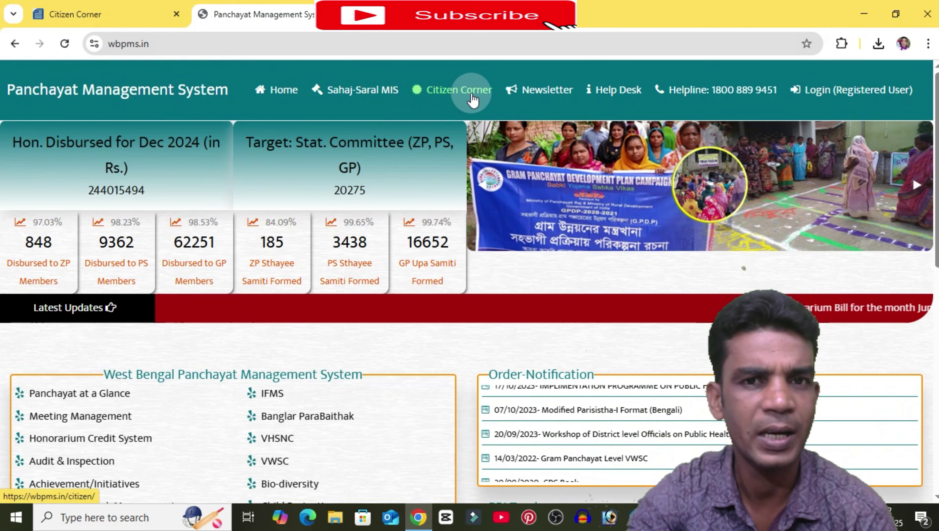
left_click(443, 87)
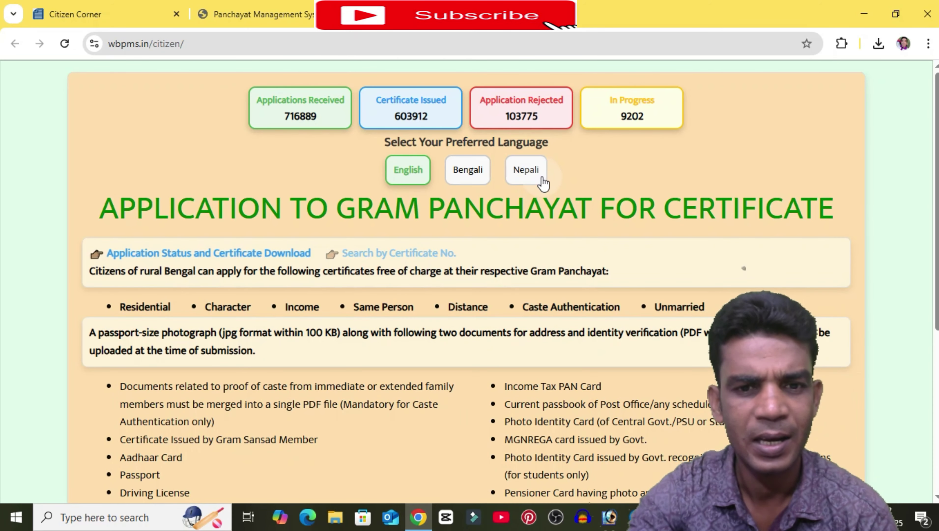
scroll(543, 183, "down", 1)
scroll(543, 183, "up", 1)
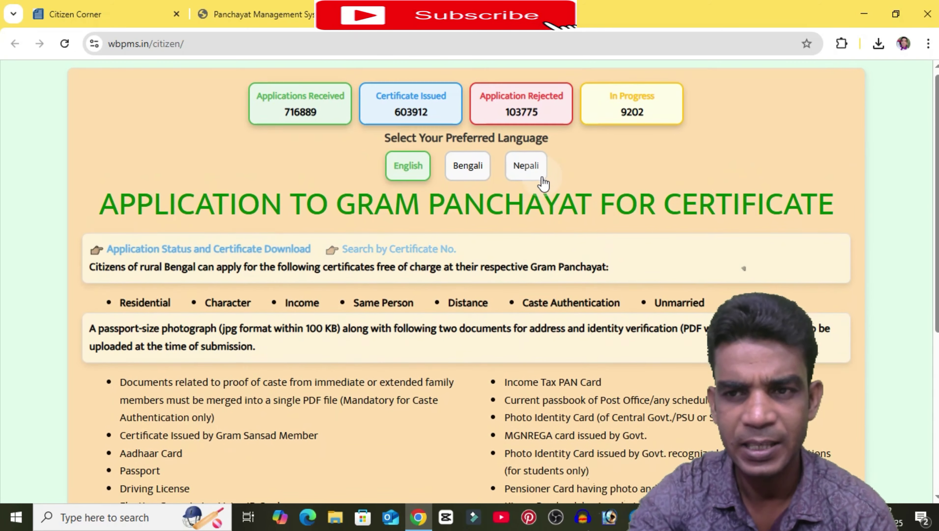
scroll(541, 180, "down", 6)
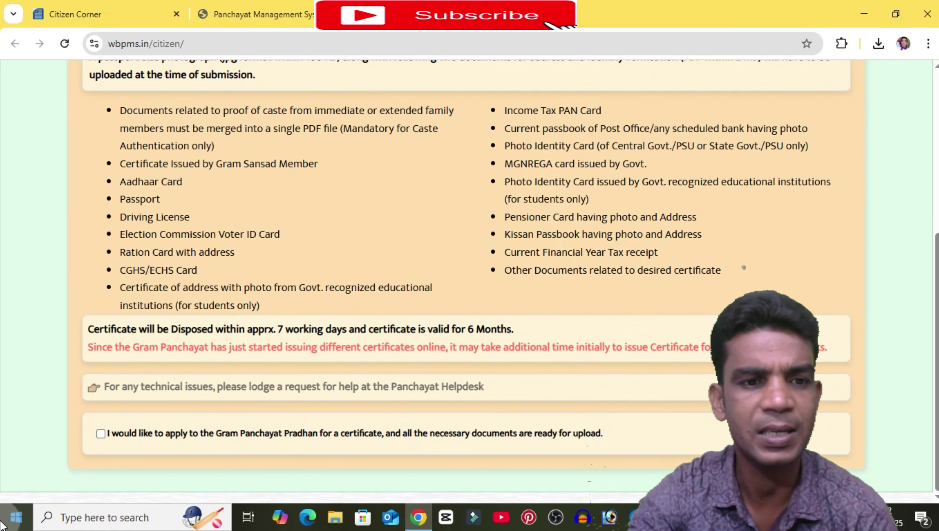
Step: Tick the 'I would like to apply…' declaration and proceed to Citizen Sign Up
left_click(101, 434)
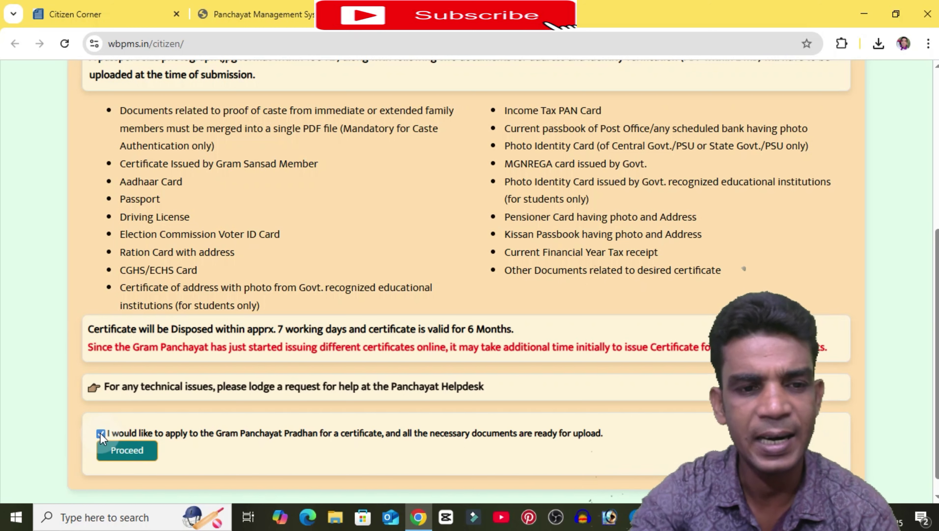
left_click(131, 458)
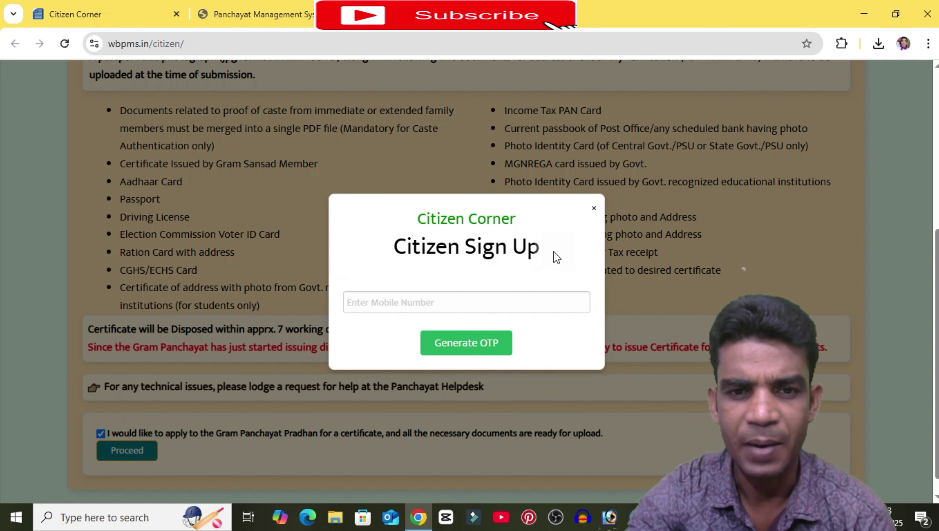
Step: Enter the mobile number, generate an OTP, and verify the received code
left_click(438, 303)
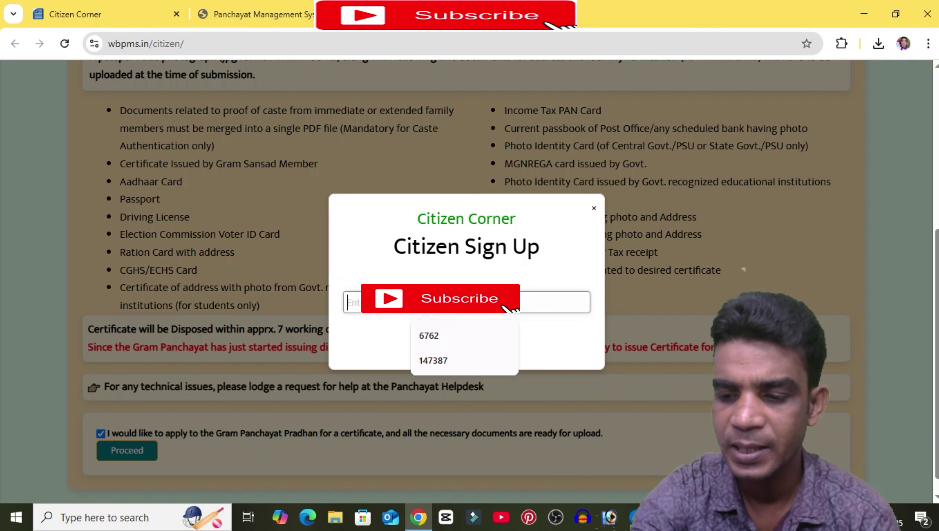
type("960")
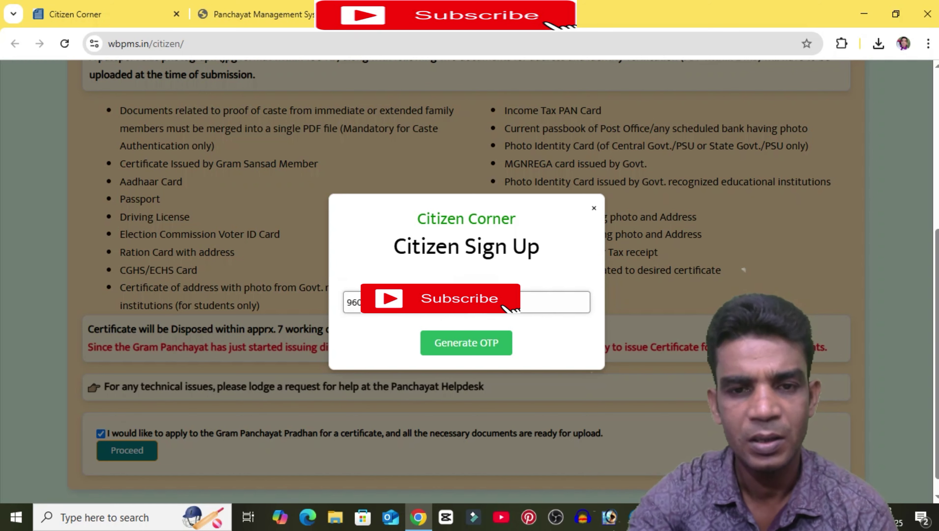
left_click(478, 351)
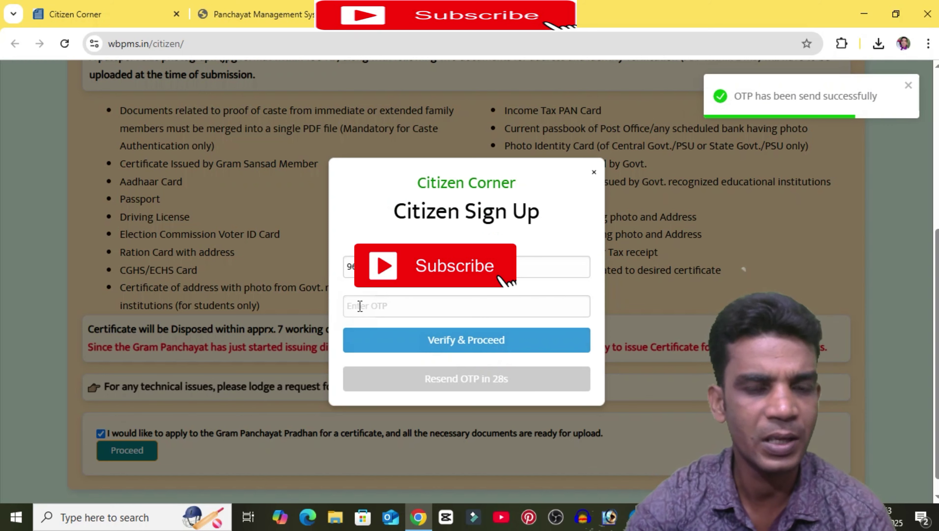
left_click(360, 305)
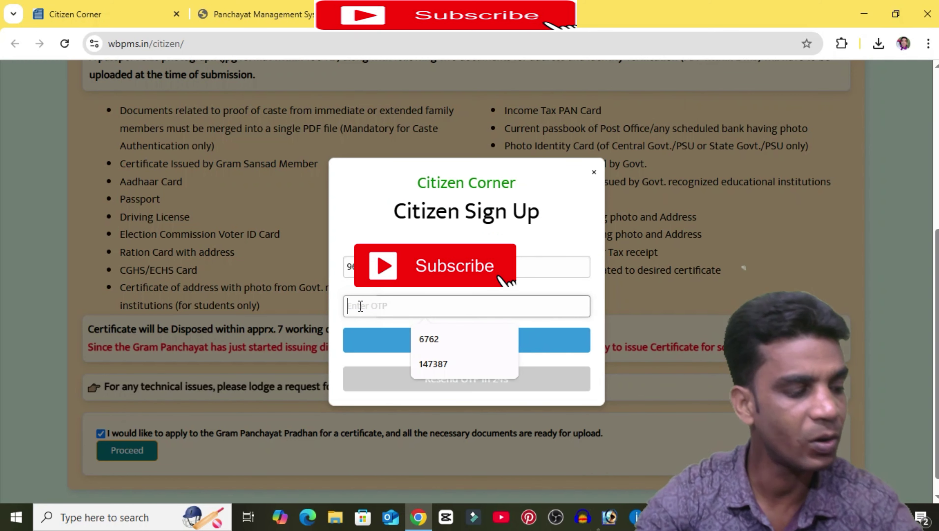
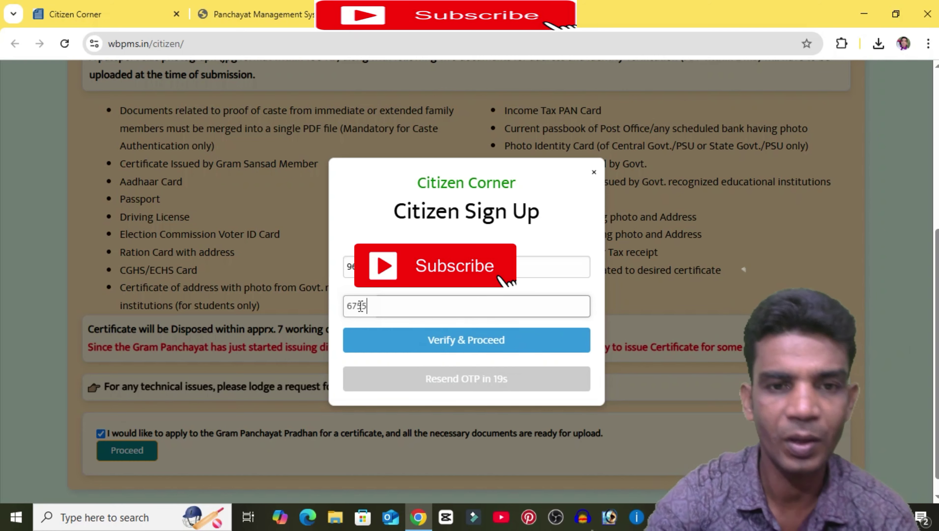
left_click(462, 345)
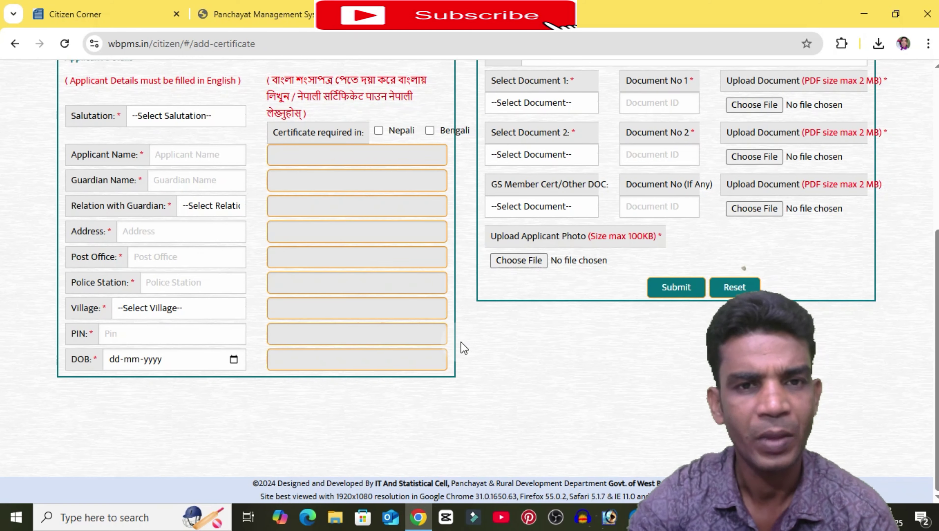
Step: Select MURSHIDABAD as the district and BURWAN as the block
scroll(567, 392, "up", 4)
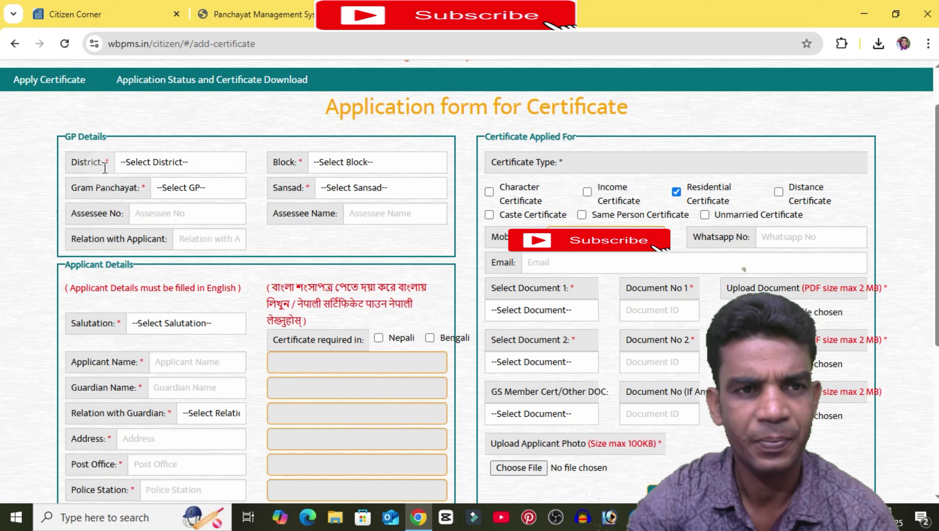
left_click(170, 164)
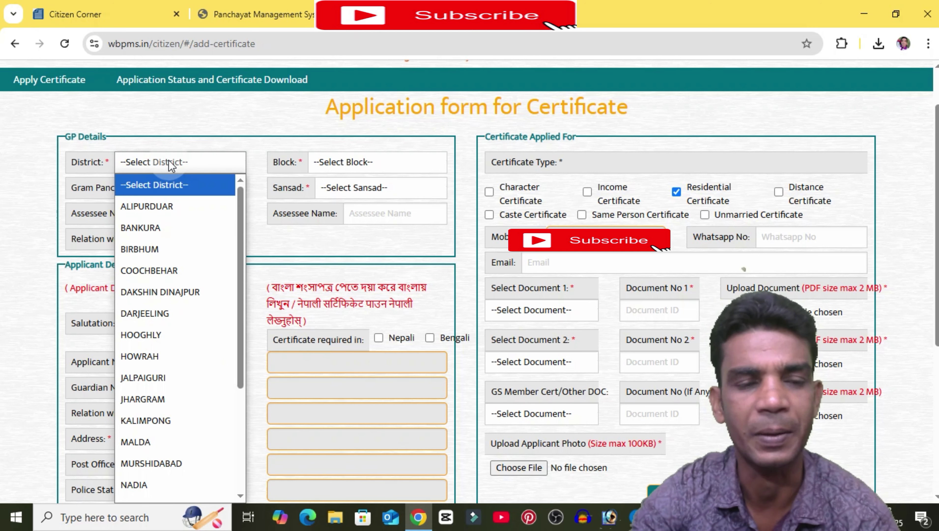
left_click(189, 465)
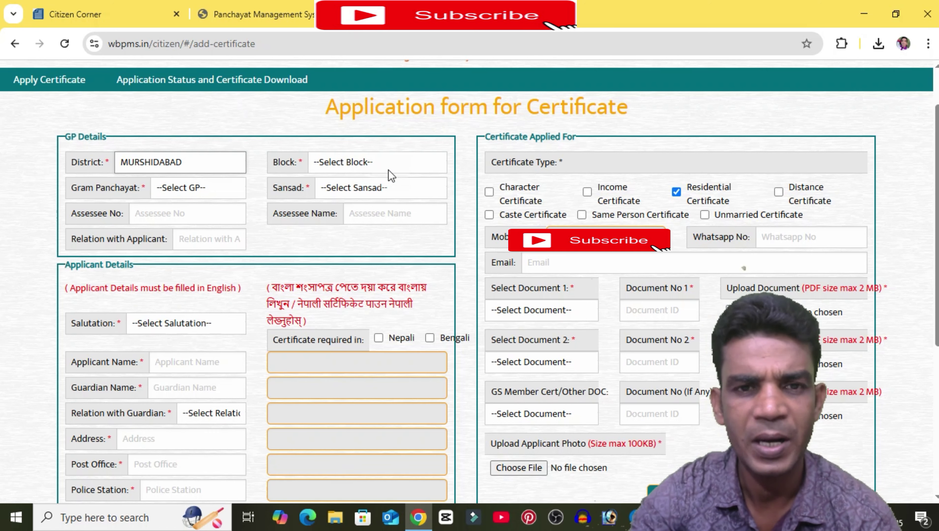
left_click(385, 164)
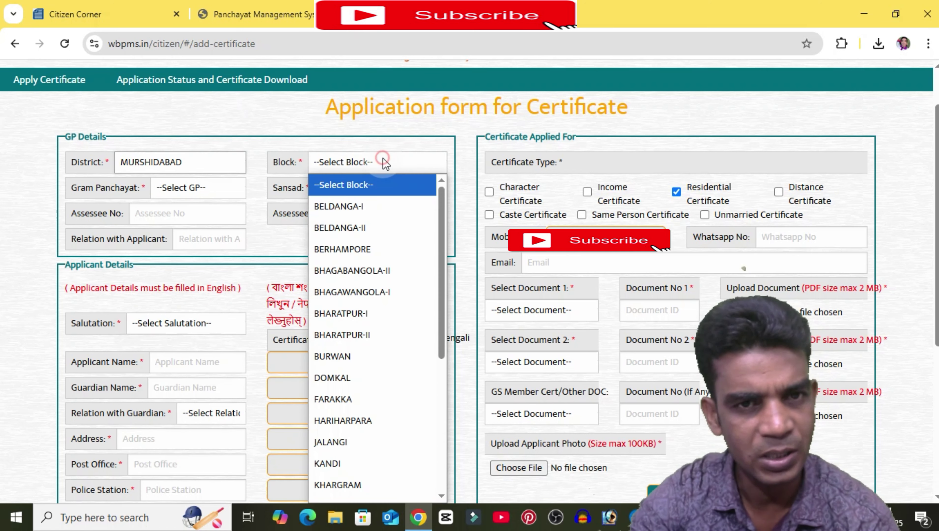
left_click(349, 357)
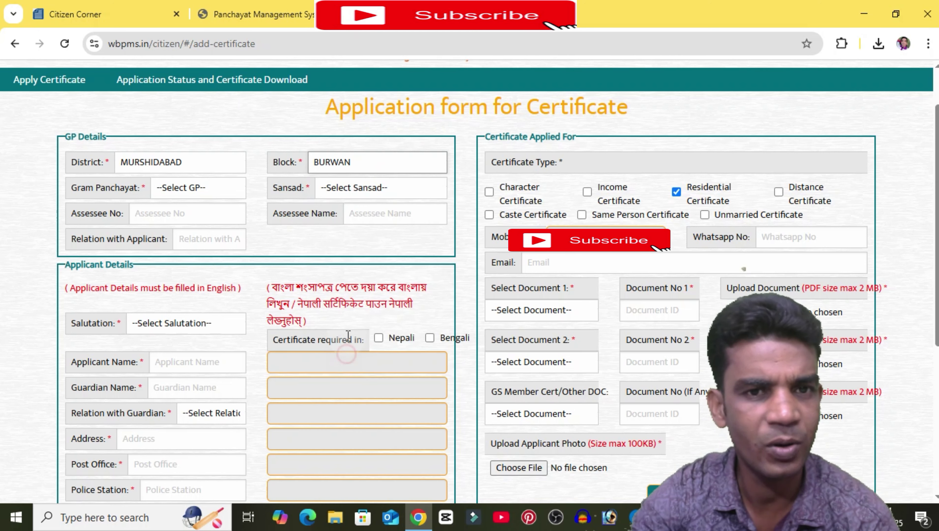
Step: Select BIPRASEKHAR as the gram panchayat and BIPRASEKHAR / III as the sansad
left_click(208, 188)
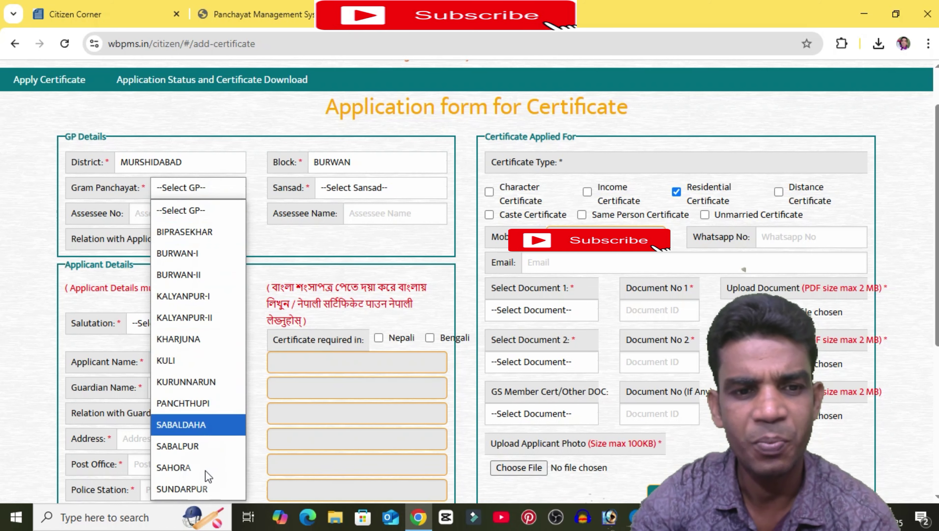
left_click(198, 233)
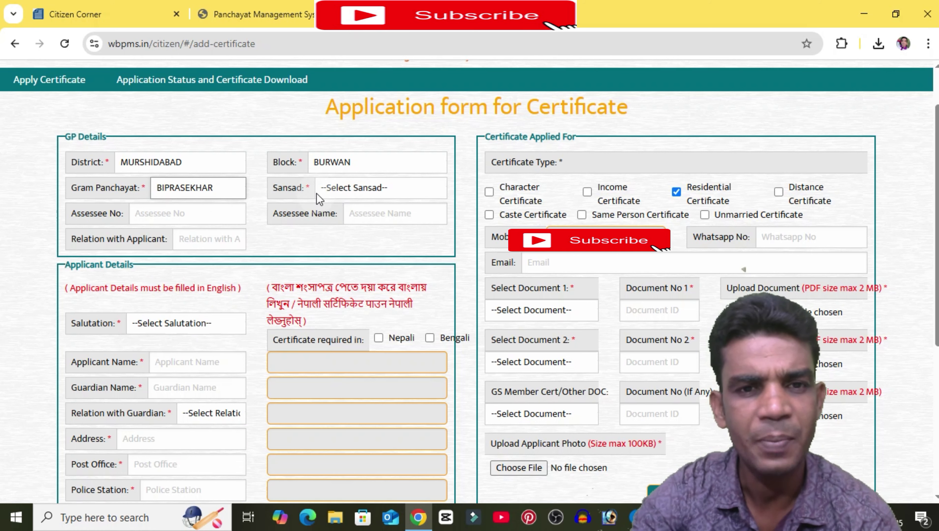
left_click(356, 186)
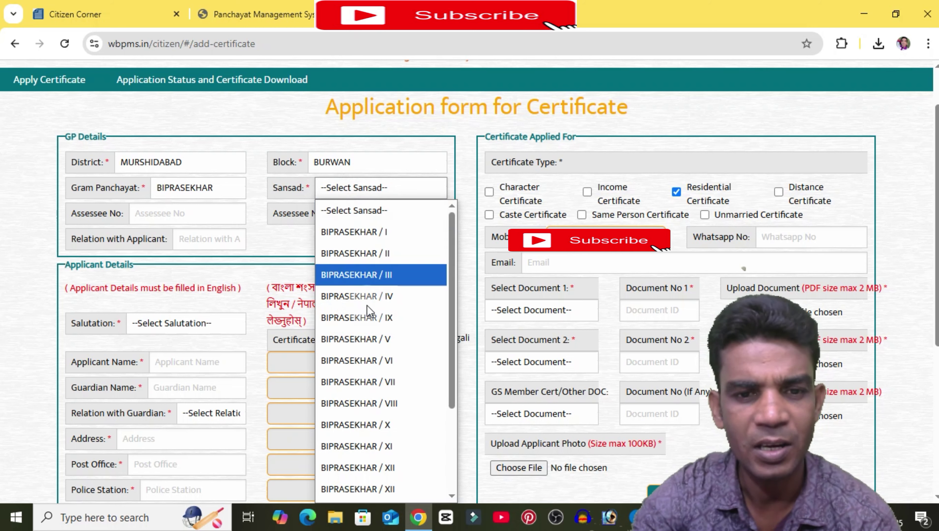
scroll(383, 502, "down", 1)
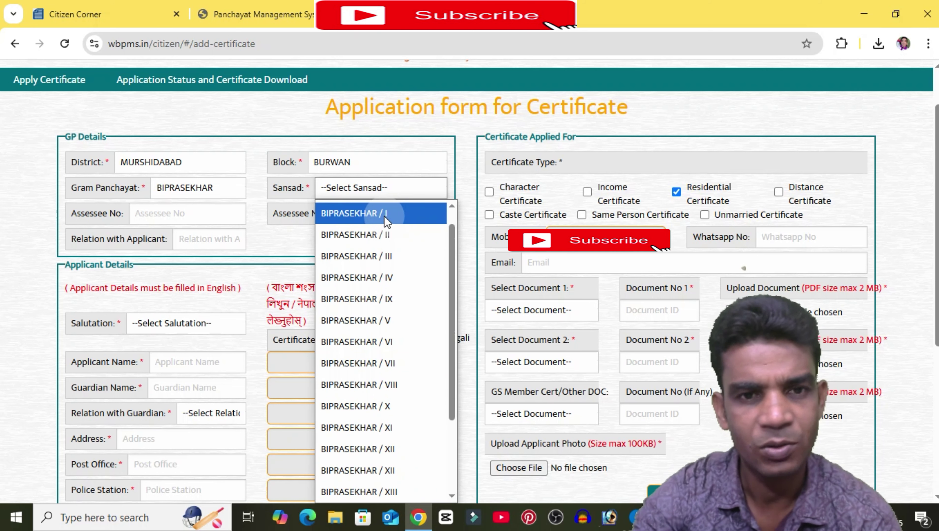
left_click(383, 256)
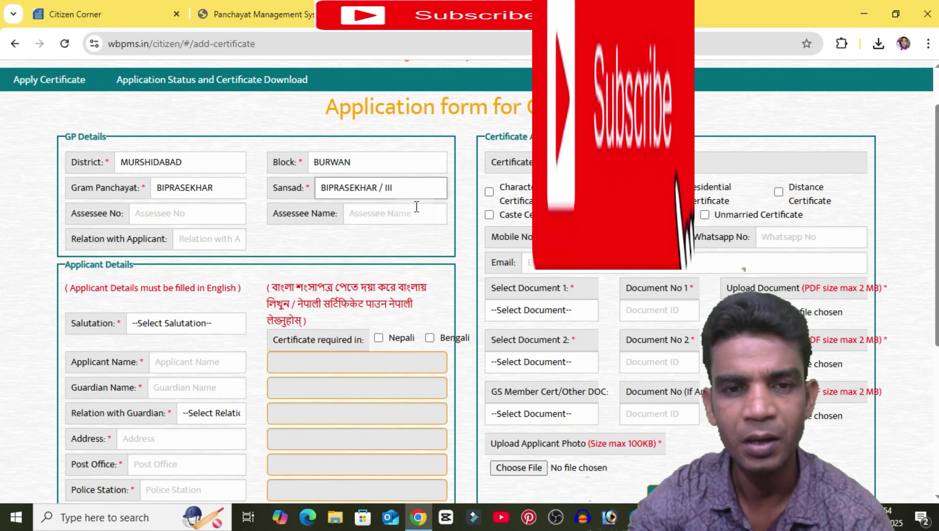
Step: Set the applicant's salutation to Mr
scroll(451, 226, "down", 4)
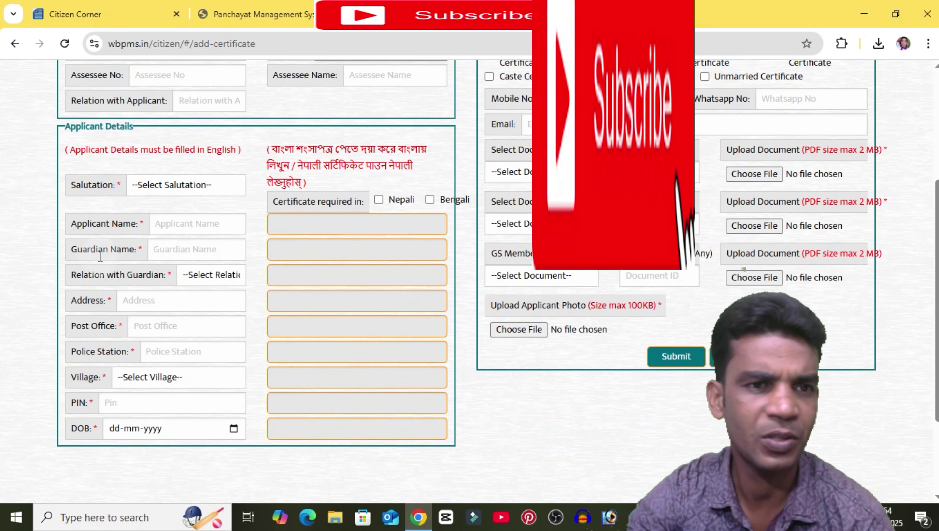
left_click_drag(133, 127, 65, 149)
left_click(72, 162)
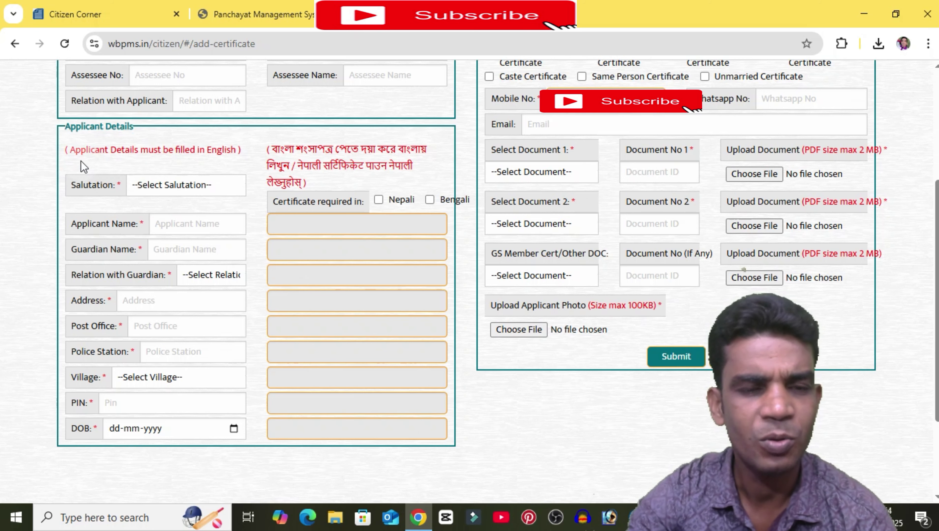
left_click(197, 184)
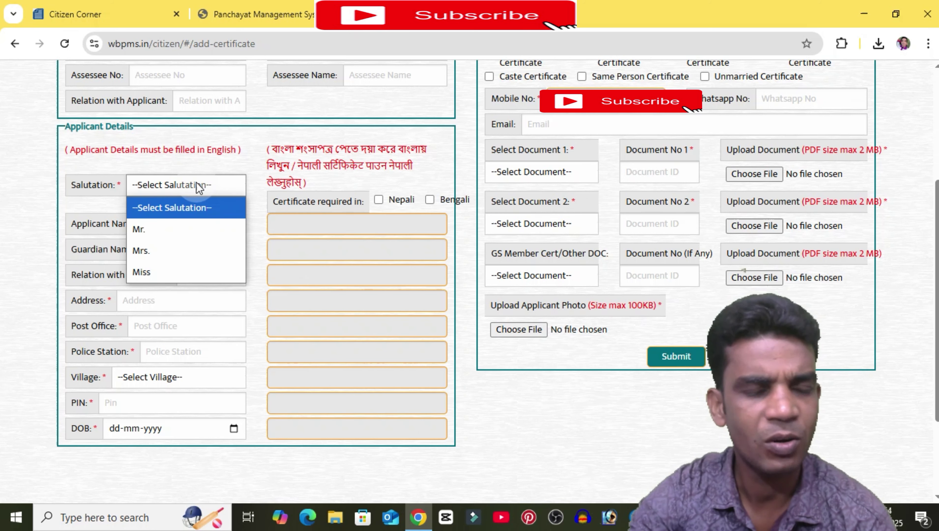
left_click(195, 183)
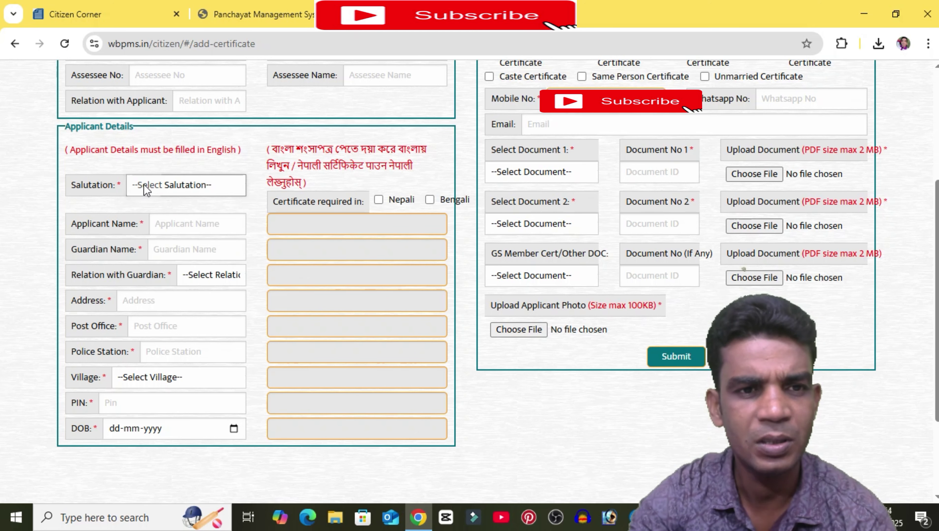
left_click(197, 185)
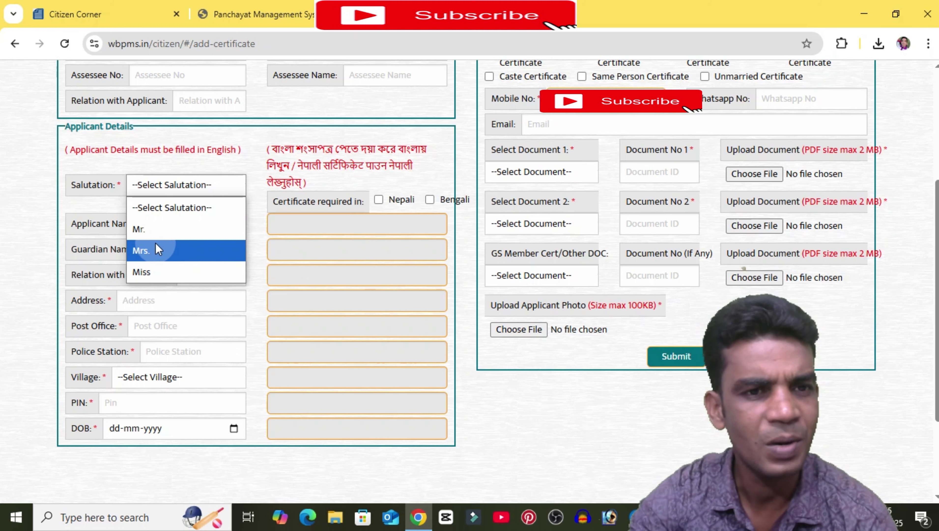
left_click(155, 233)
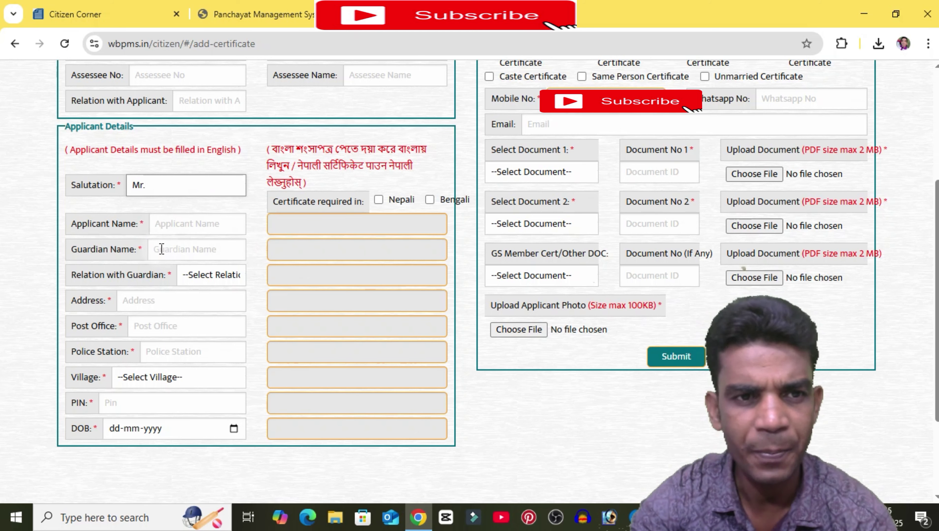
Step: Fill in the applicant's name and the guardian's name, then open the Relation with Guardian choices
left_click(172, 220)
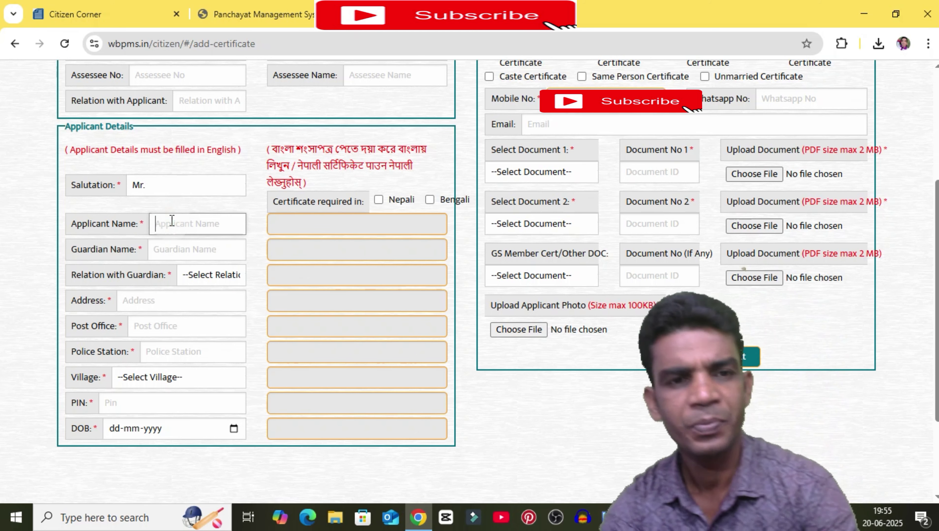
type("e")
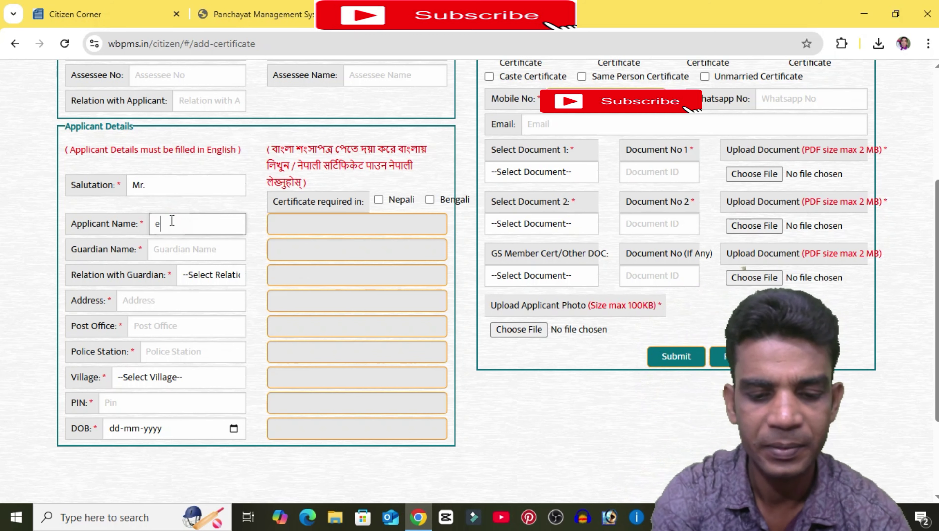
key("BackSpace")
type("demo dd")
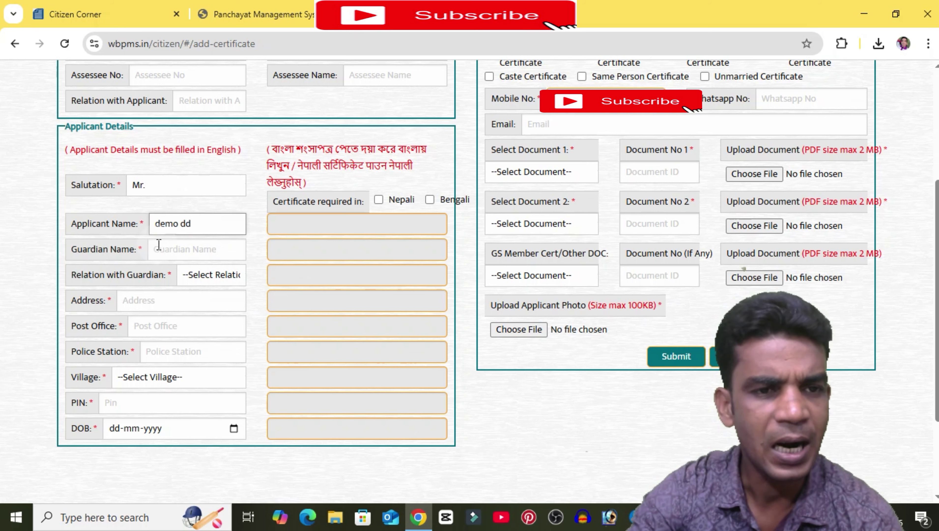
left_click(166, 245)
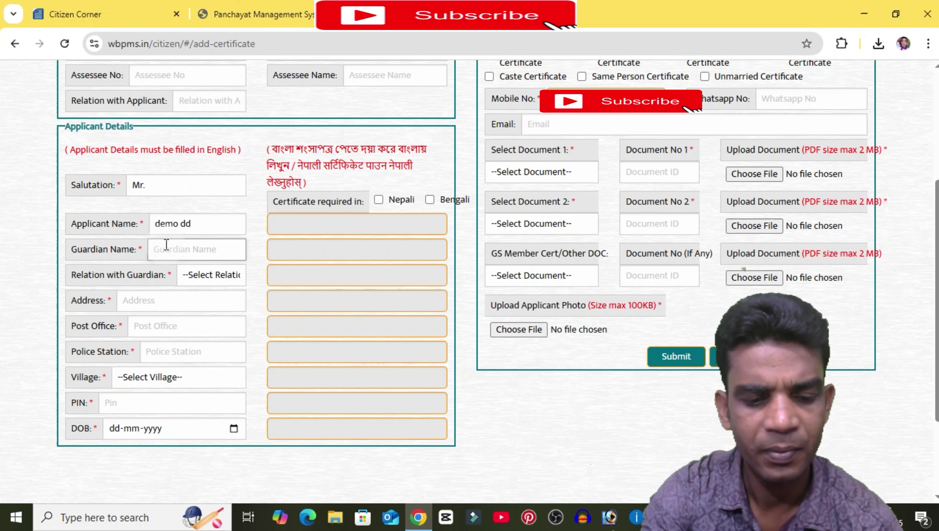
type("rja dd")
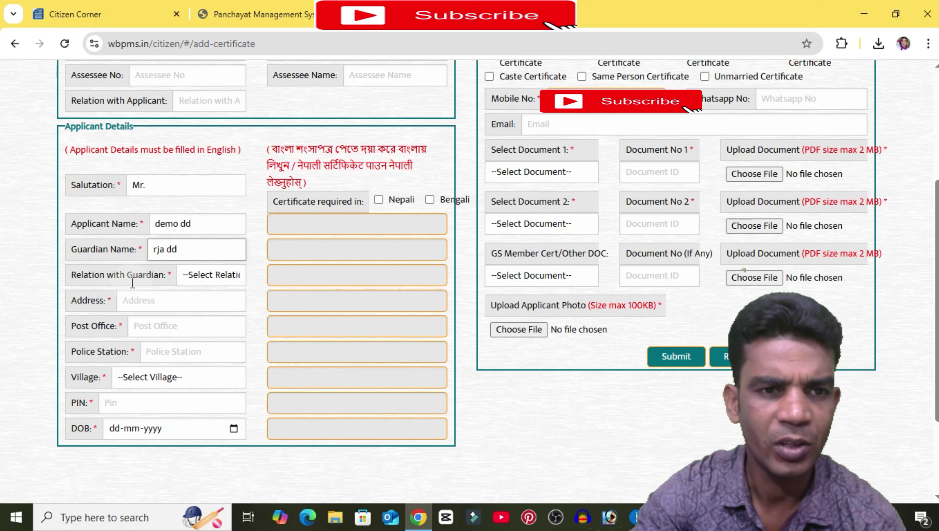
left_click(212, 275)
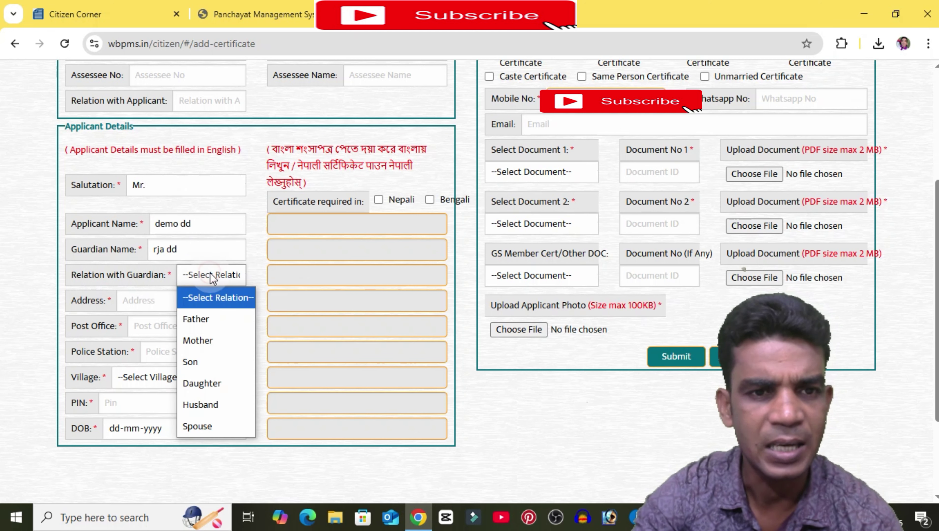
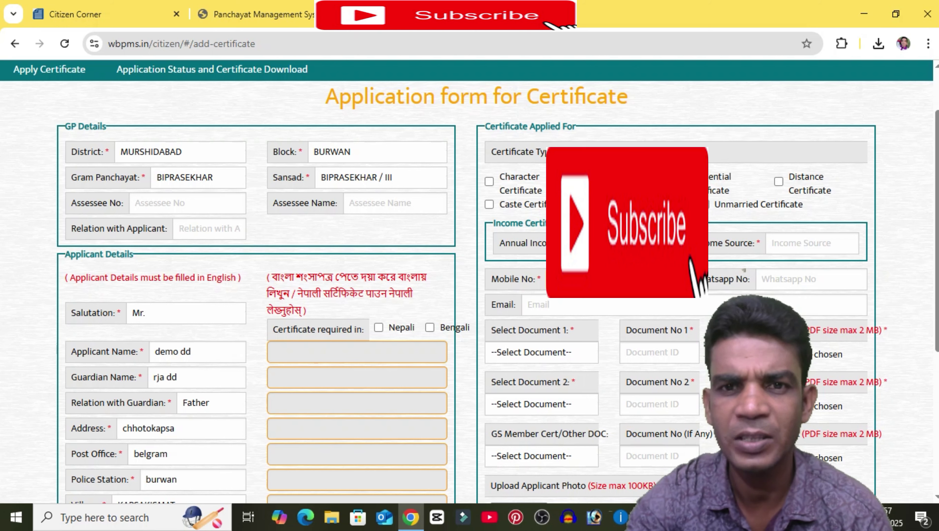
Step: Tick Caste Certificate as an additional requested certificate and scroll down to the income fields
left_click(489, 203)
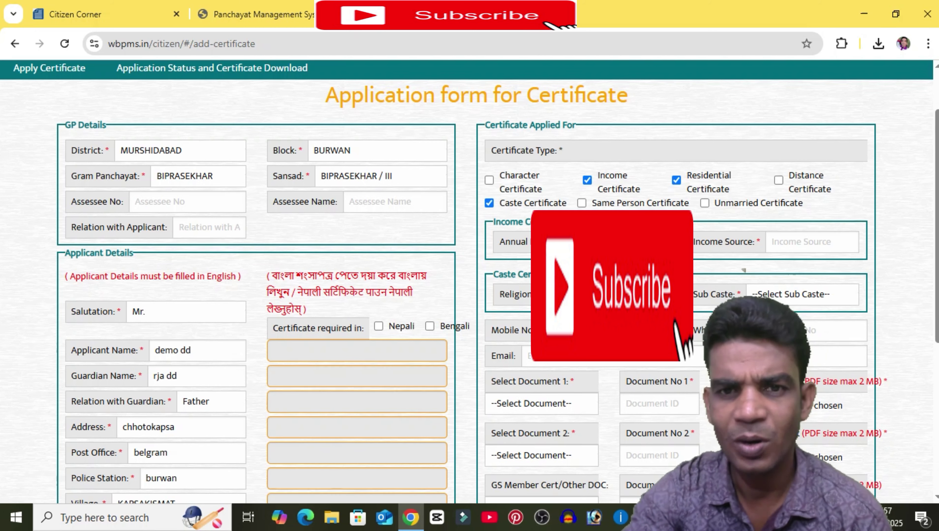
scroll(744, 270, "down", 2)
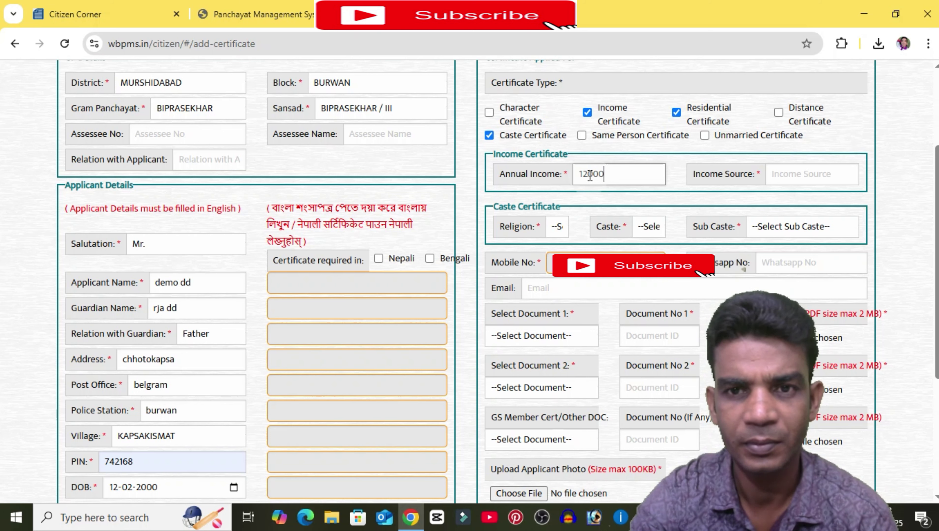
Step: Complete the annual income as 120000 and enter famar as the income source
type("0")
left_click(794, 177)
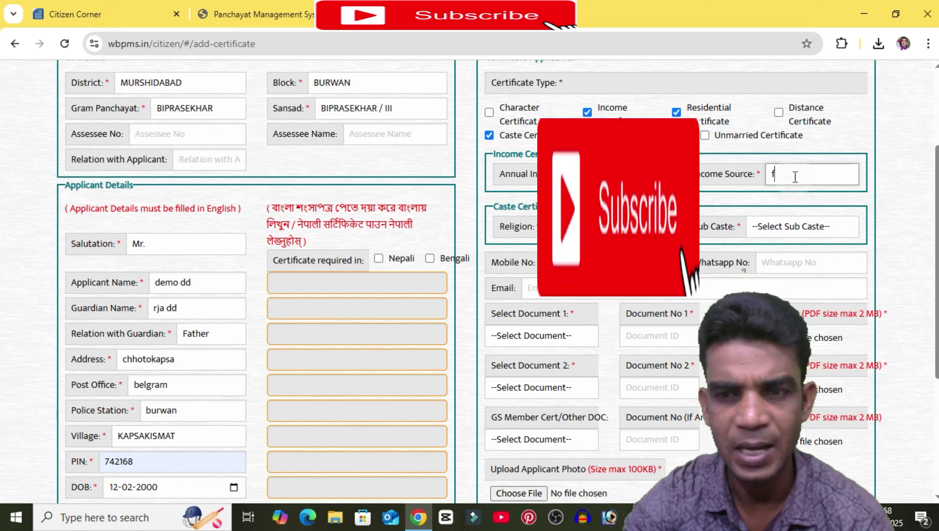
type("fa")
scroll(795, 177, "down", 3)
type("mar")
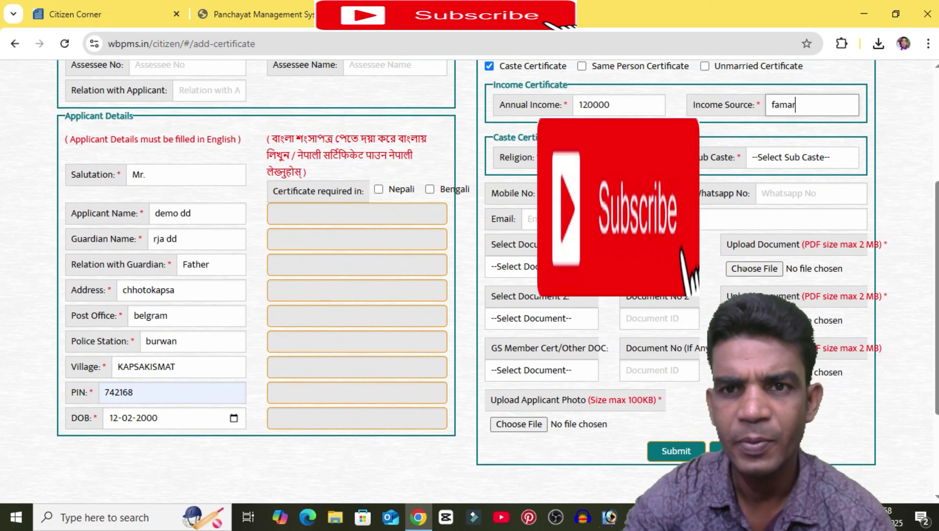
Step: Set the applicant's religion to Hinduism
left_click(550, 157)
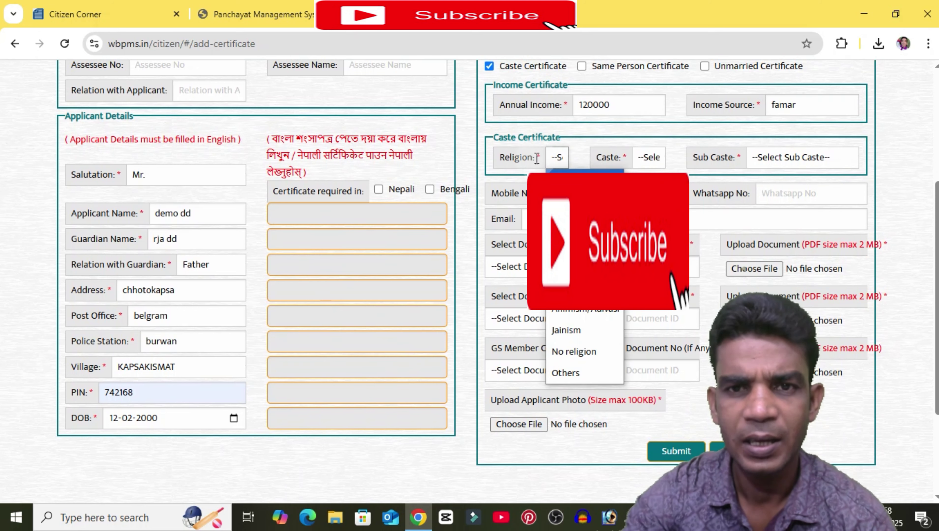
left_click(507, 161)
scroll(582, 159, "up", 2)
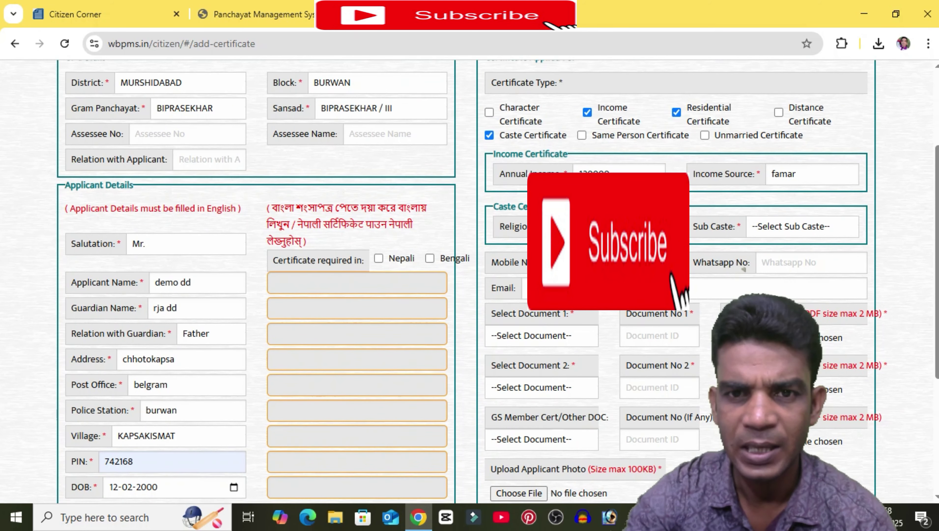
scroll(540, 151, "down", 2)
left_click(562, 157)
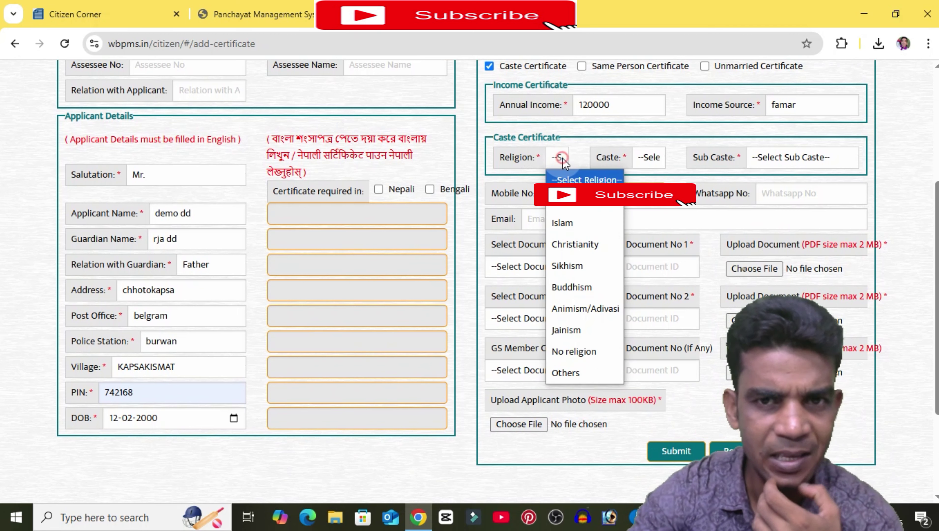
left_click(563, 203)
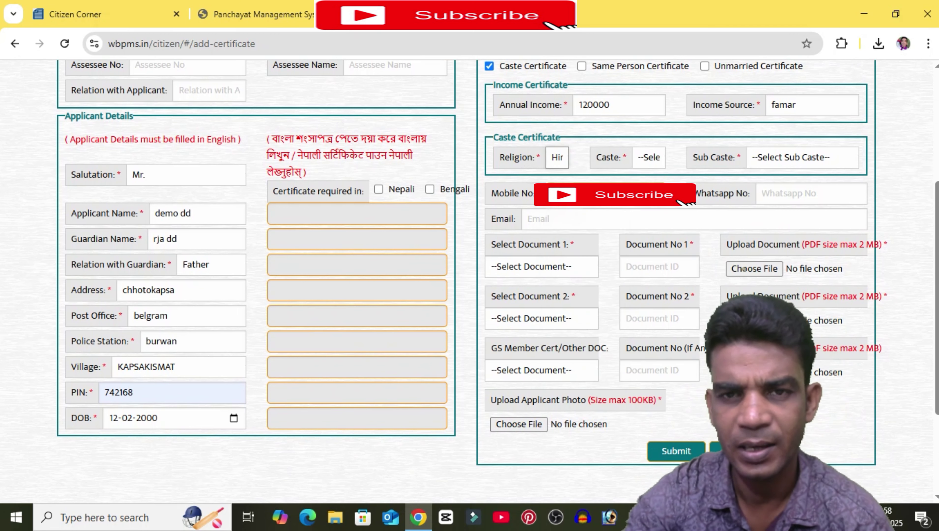
Step: Choose SC as the caste and KEOT as the sub caste
left_click(654, 161)
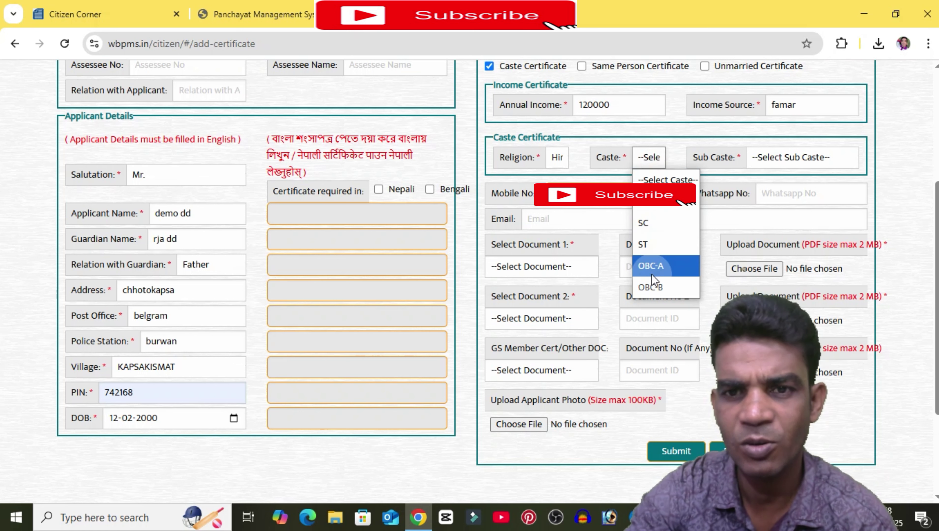
left_click(639, 224)
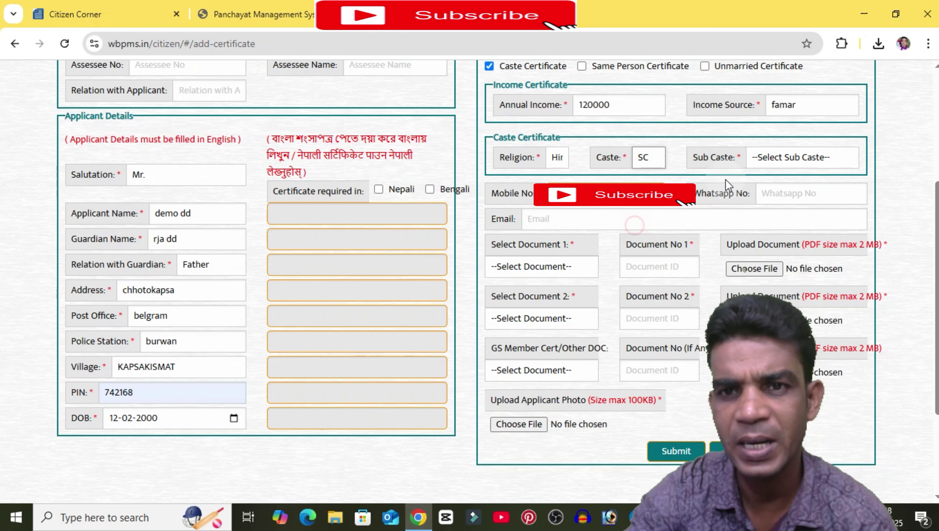
left_click(789, 150)
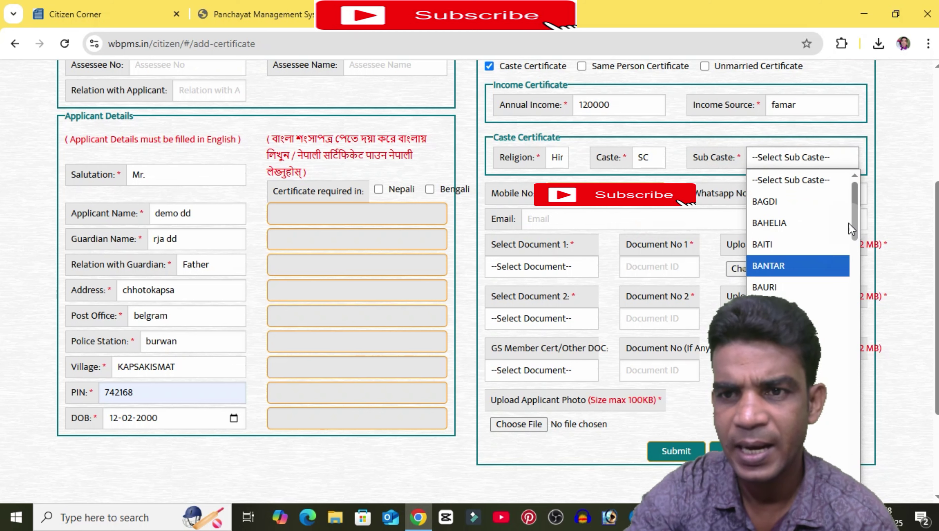
left_click_drag(854, 212, 862, 299)
left_click(834, 345)
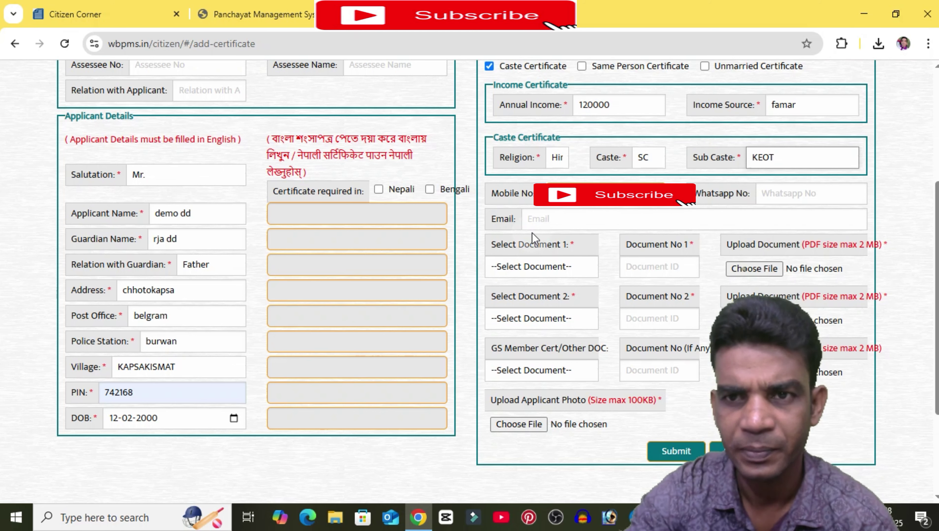
scroll(620, 214, "down", 4)
scroll(621, 214, "up", 2)
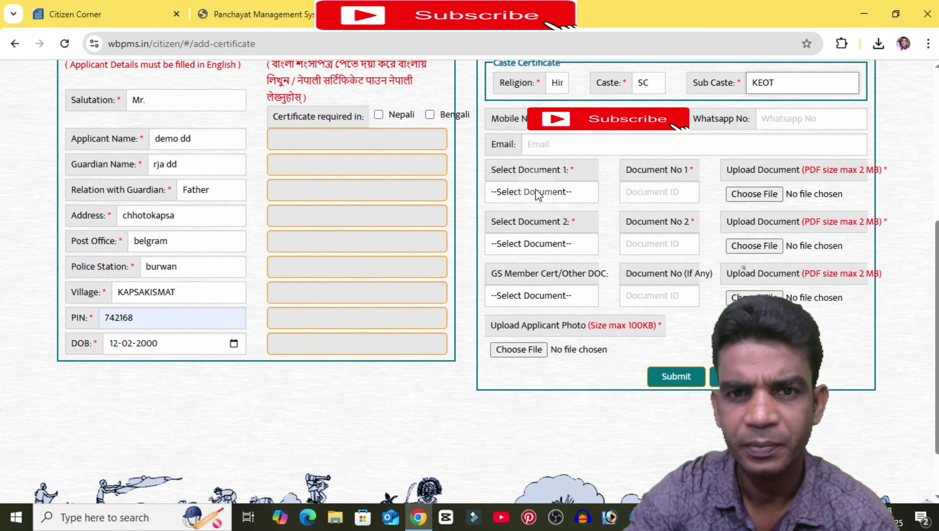
Step: Select Aadhaar Card as Document 1 and fill in its document number
left_click(553, 147)
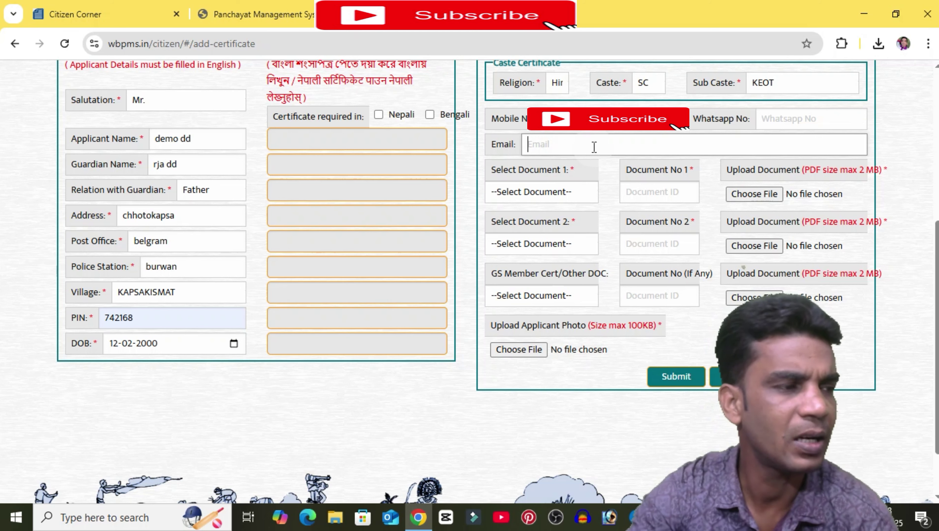
left_click(517, 192)
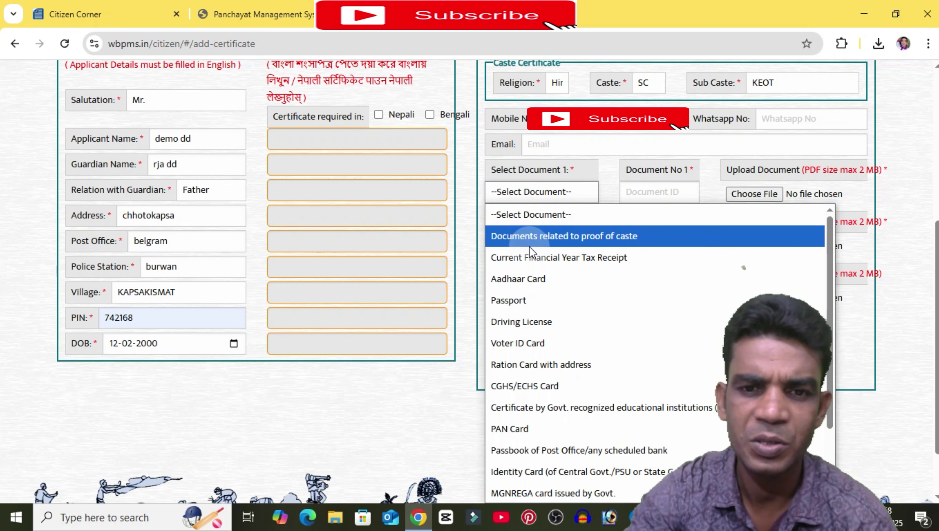
scroll(561, 385, "down", 2)
scroll(543, 465, "up", 1)
scroll(550, 335, "down", 1)
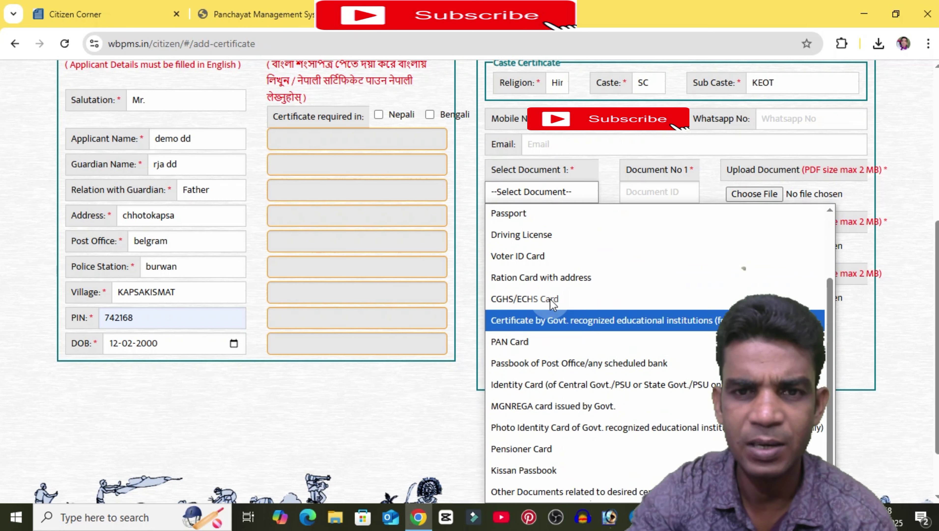
scroll(550, 299, "up", 2)
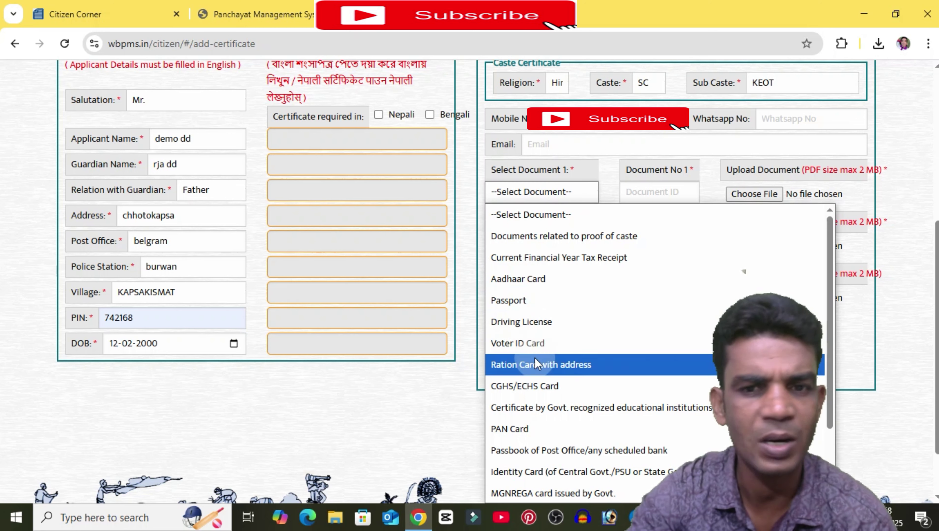
left_click(517, 288)
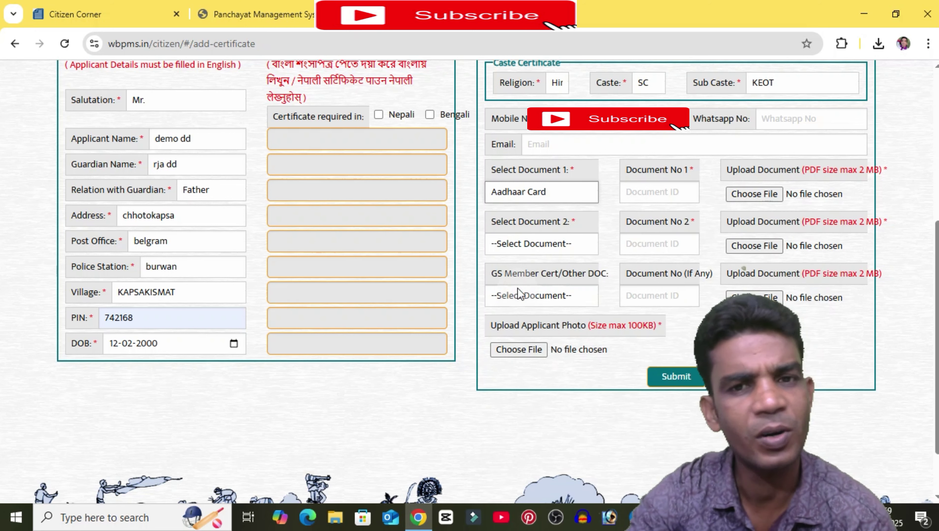
left_click(640, 201)
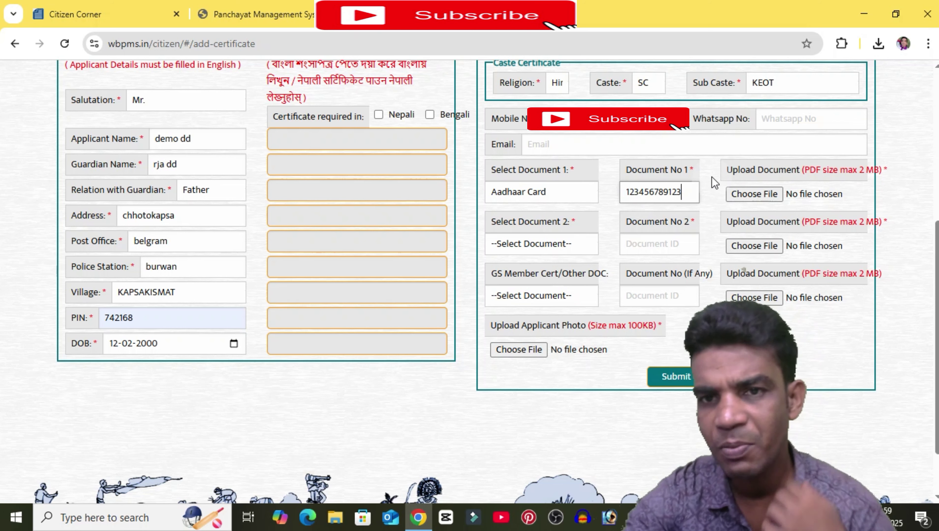
Step: Attach wbpms.pdf as the file for the Aadhaar Card document
left_click(759, 198)
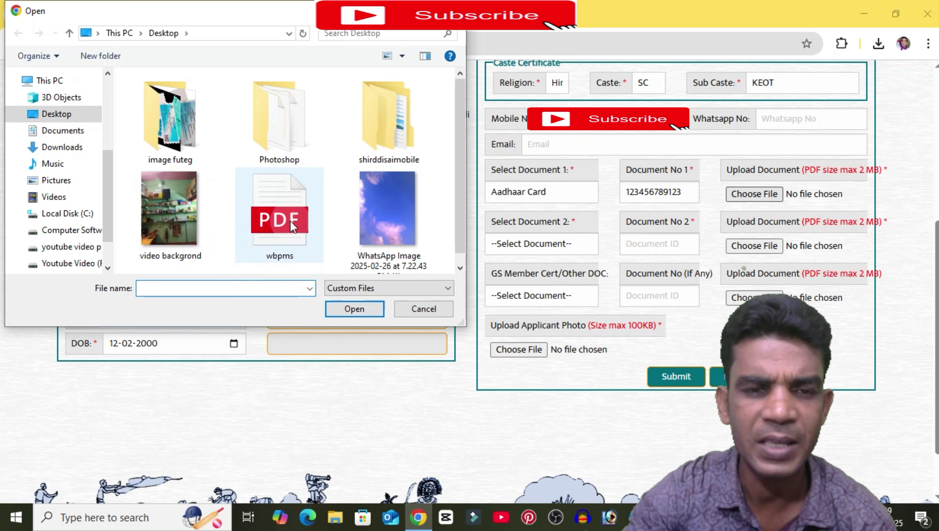
left_click(276, 196)
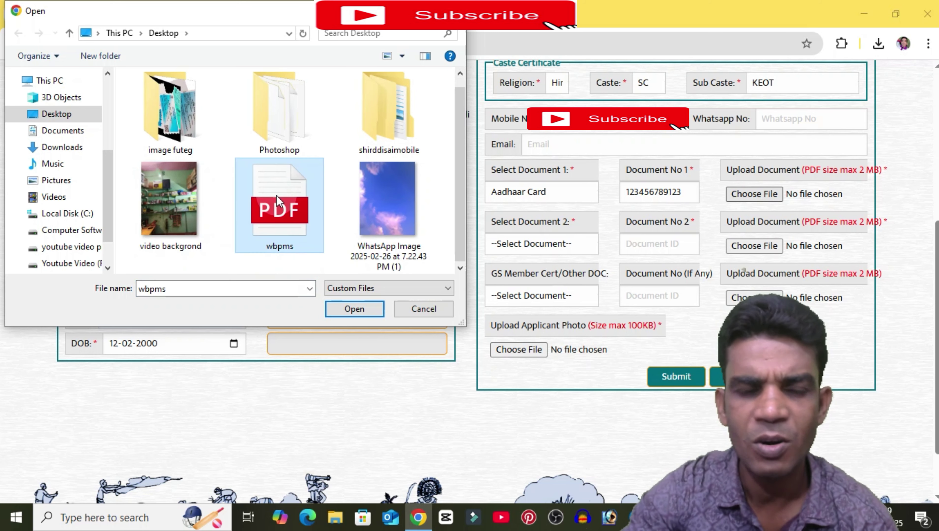
left_click(356, 309)
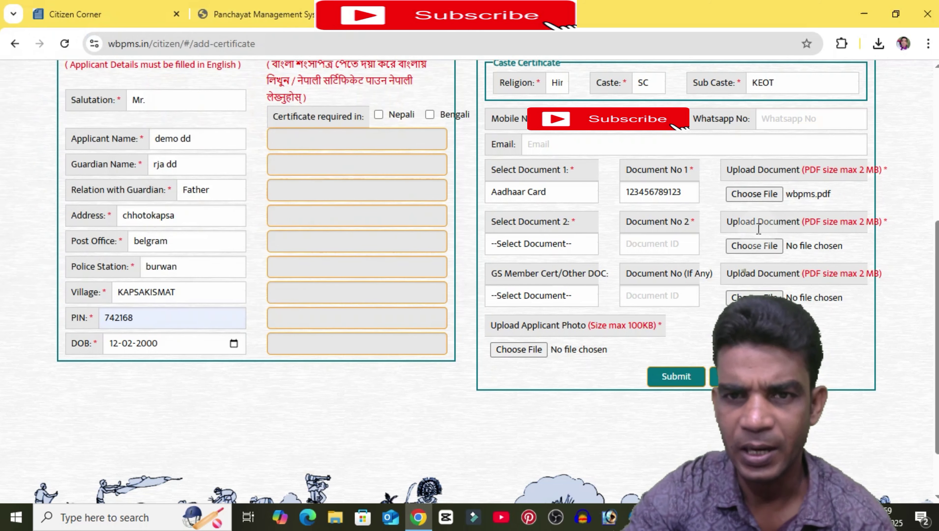
Step: Select Voter ID Card as Document 2 and enter its voter ID number
left_click(556, 246)
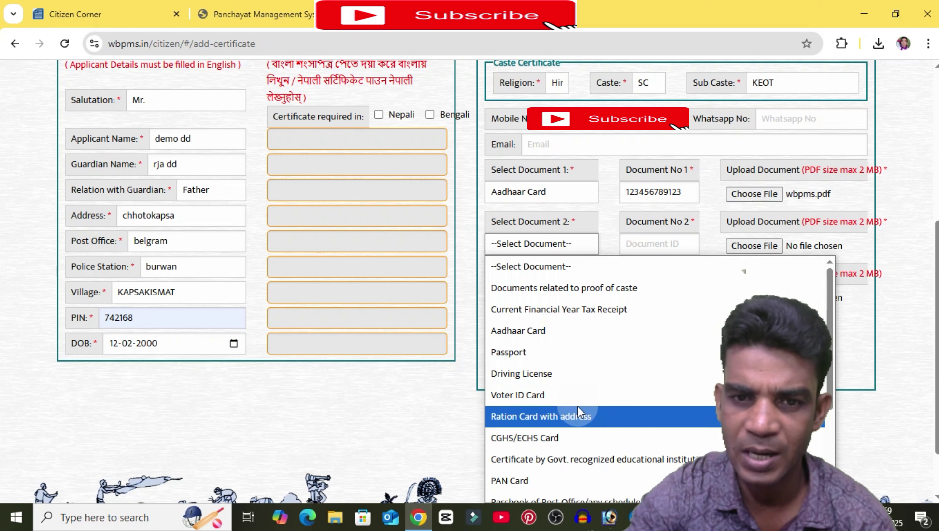
scroll(577, 406, "down", 3)
scroll(559, 362, "up", 3)
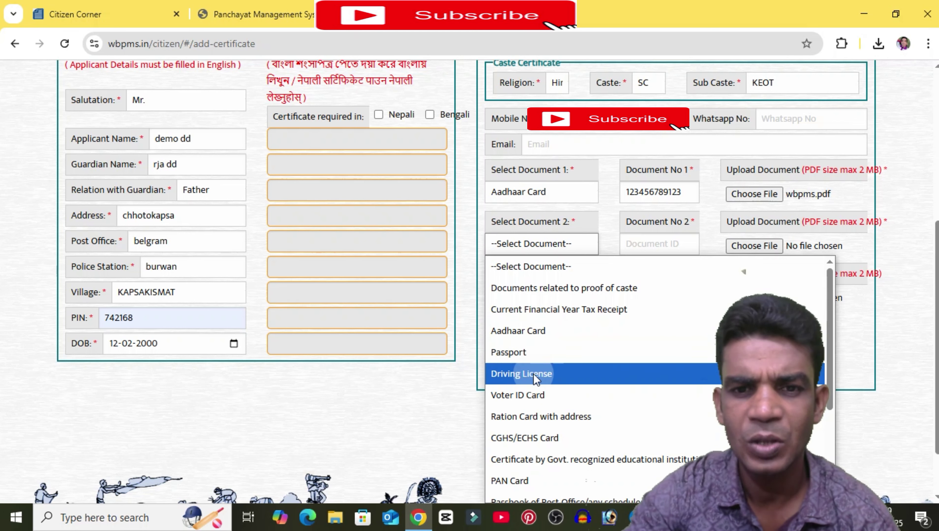
left_click(530, 397)
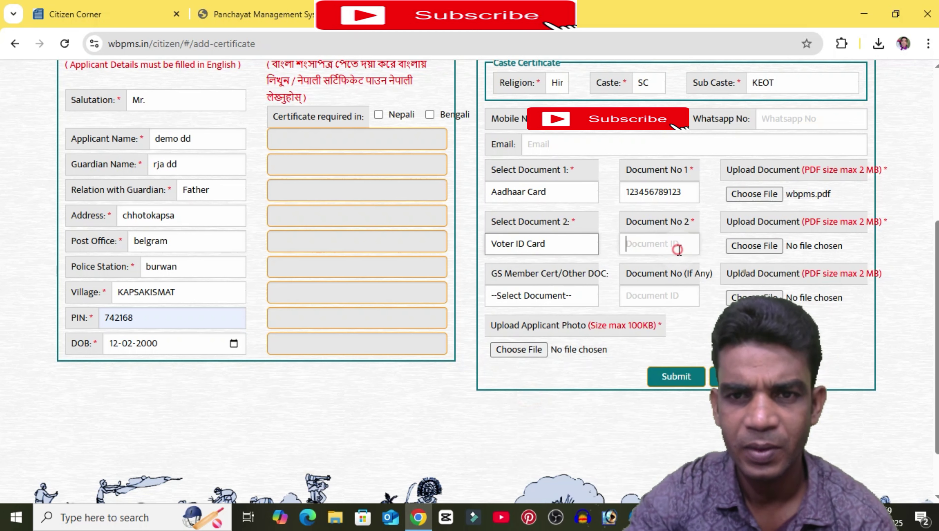
left_click(679, 248)
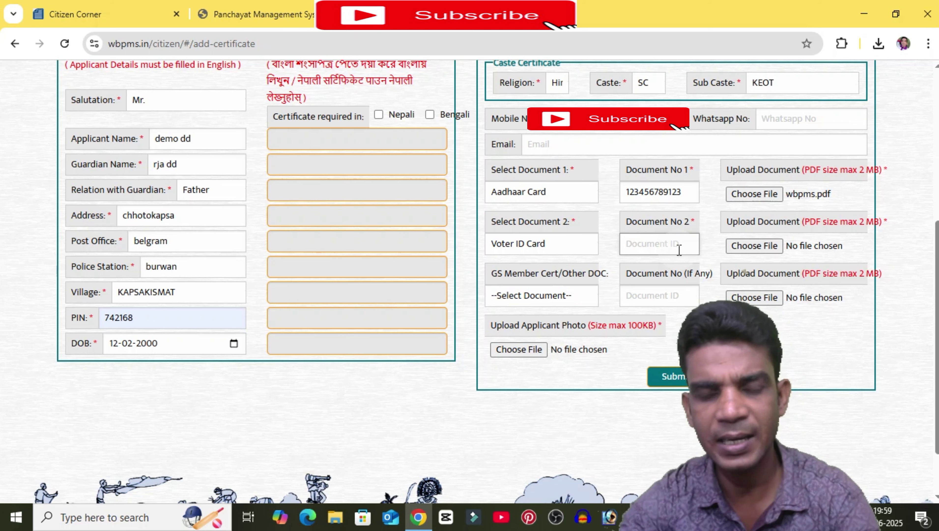
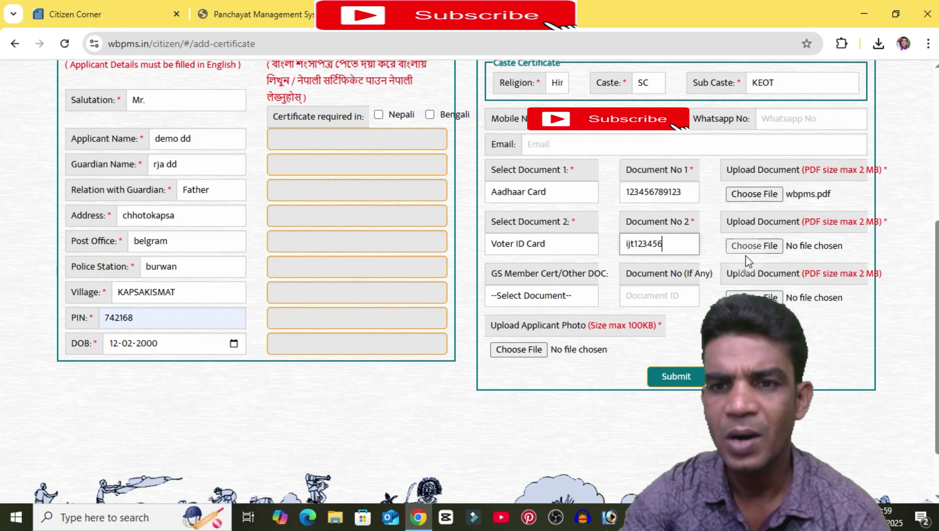
Step: Attach wbpms.pdf as the file for the Voter ID Card document
left_click(754, 247)
left_click(279, 203)
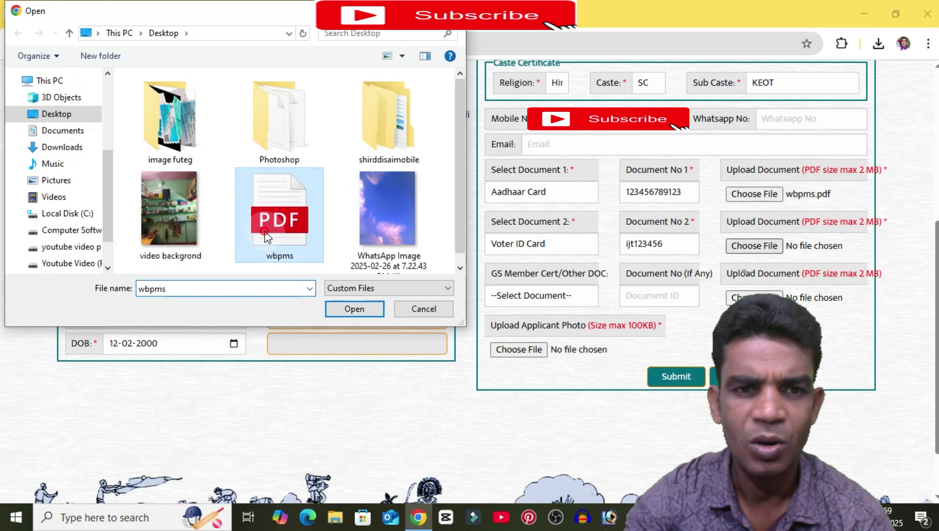
left_click(351, 312)
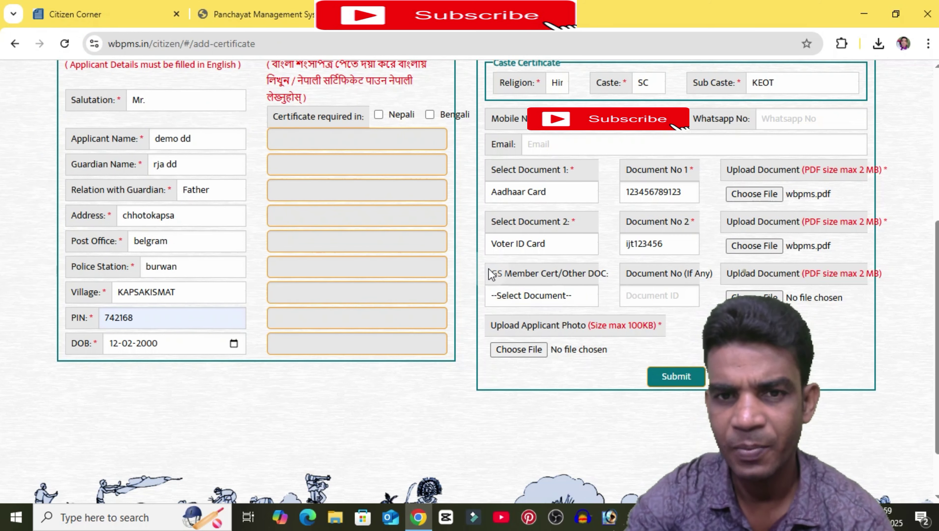
Step: Choose GS Member Certificate as the third, other document type
left_click_drag(491, 275, 575, 299)
left_click(575, 298)
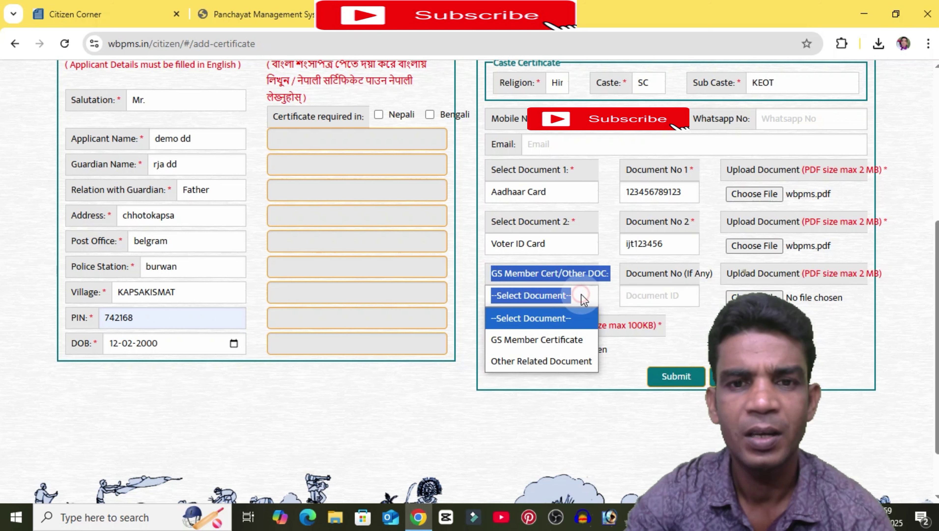
left_click(514, 340)
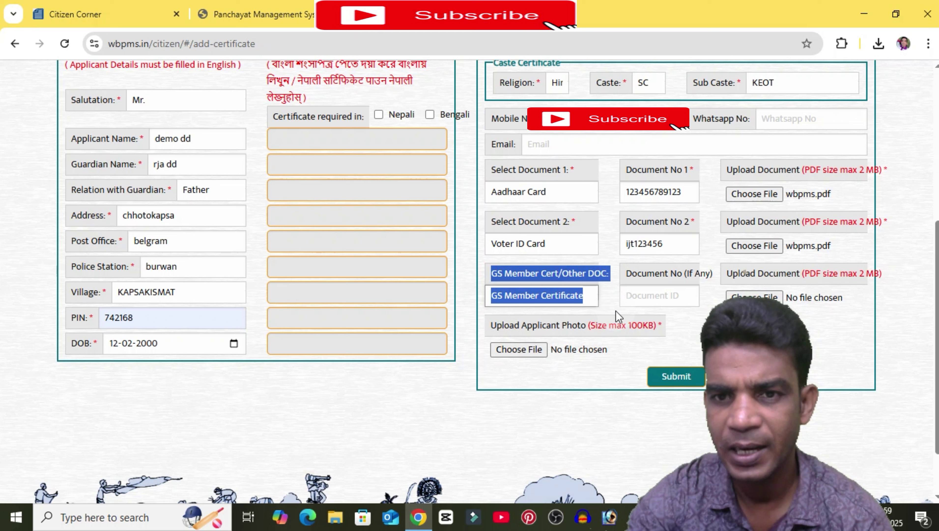
left_click(642, 296)
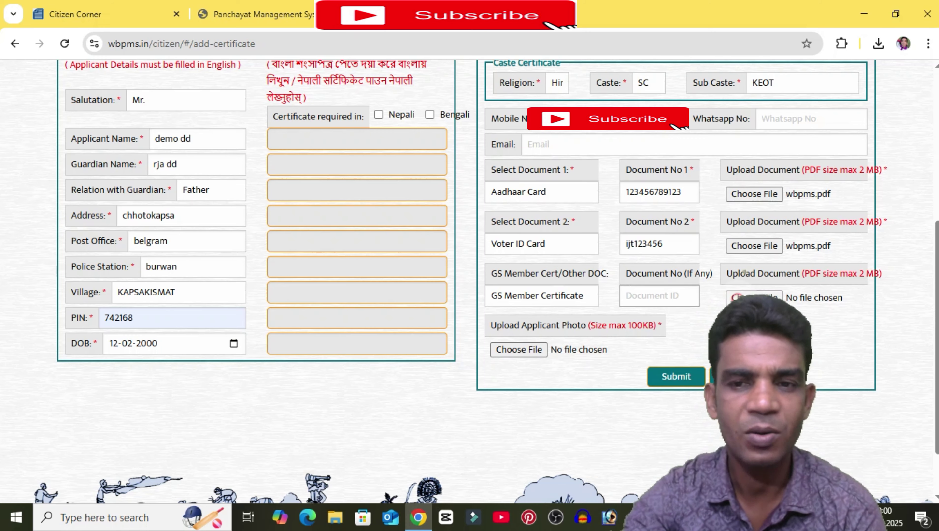
Step: Attach wbpms.pdf as the file for the GS Member Certificate
left_click(754, 297)
left_click(201, 238)
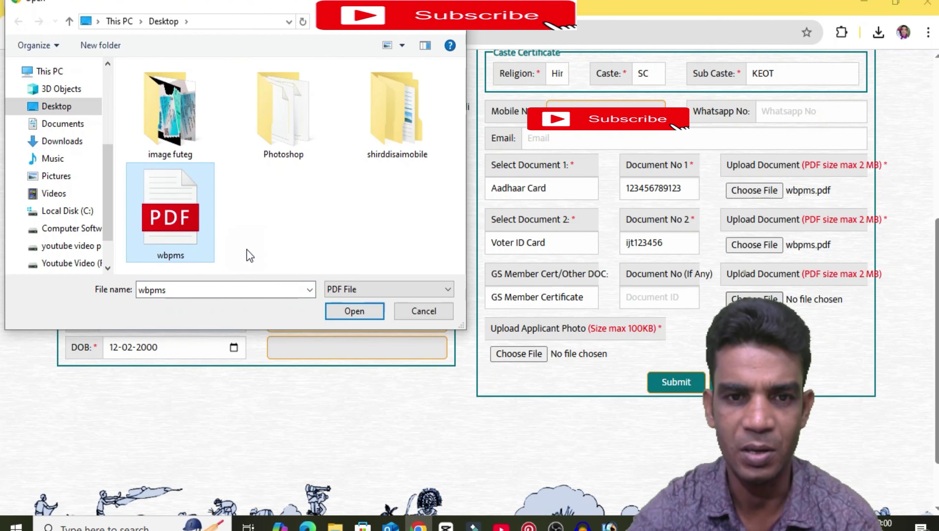
left_click(353, 311)
Step: Upload the WhatsApp JPEG image as the applicant photo
scroll(553, 450, "up", 4)
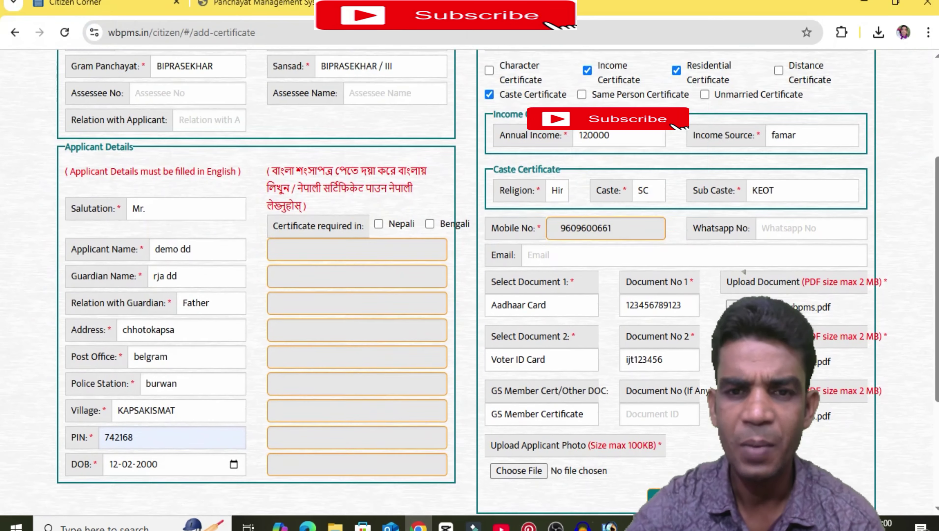
scroll(553, 450, "down", 4)
left_click(521, 353)
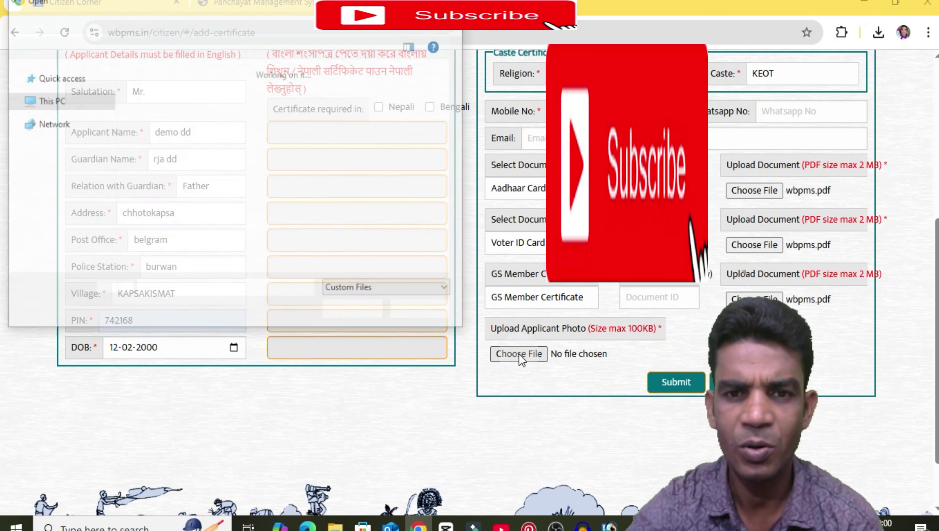
left_click(302, 198)
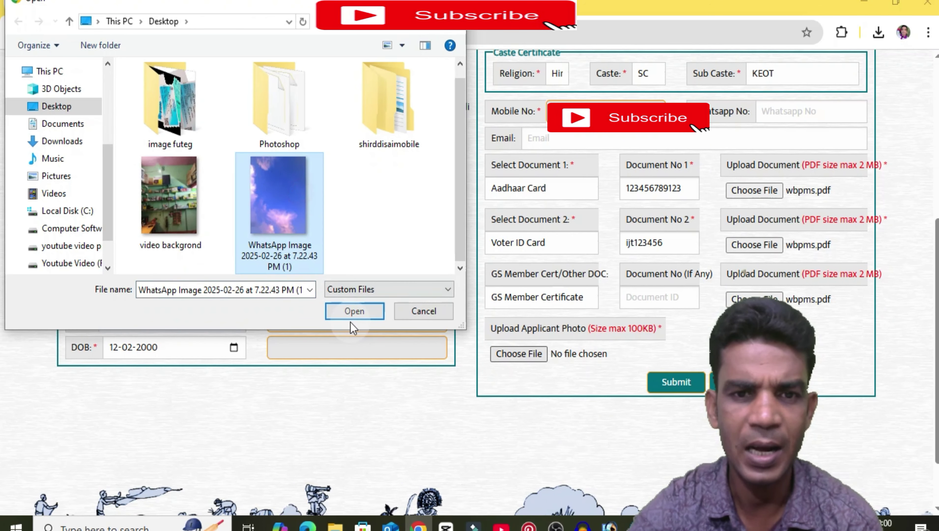
left_click(354, 313)
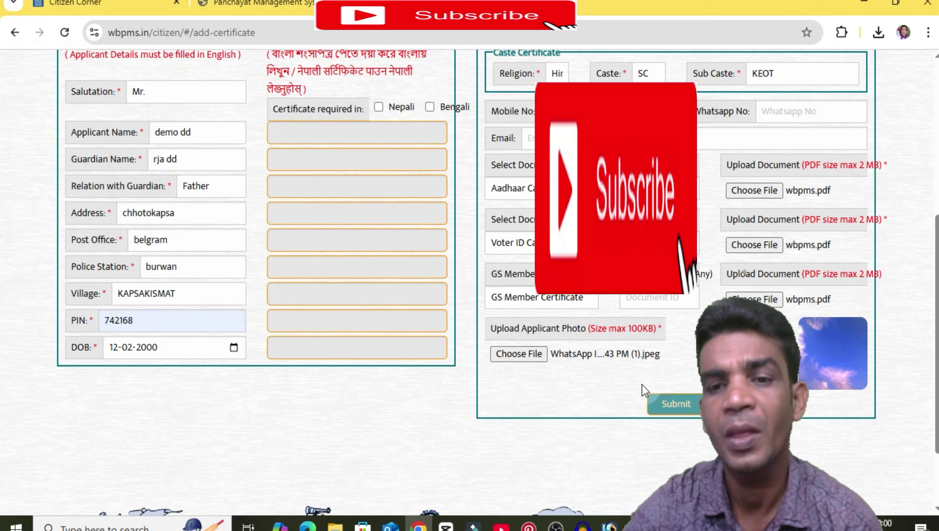
scroll(644, 390, "up", 2)
scroll(645, 363, "up", 6)
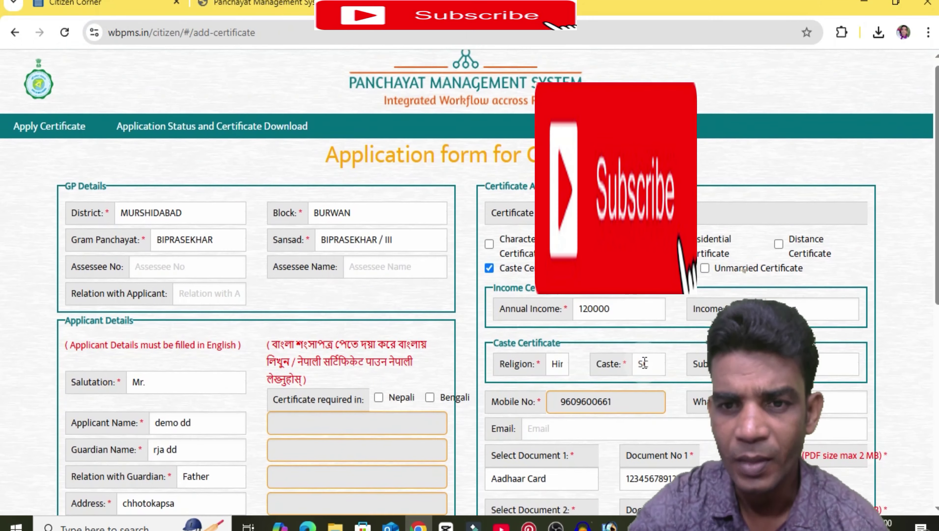
scroll(518, 160, "down", 8)
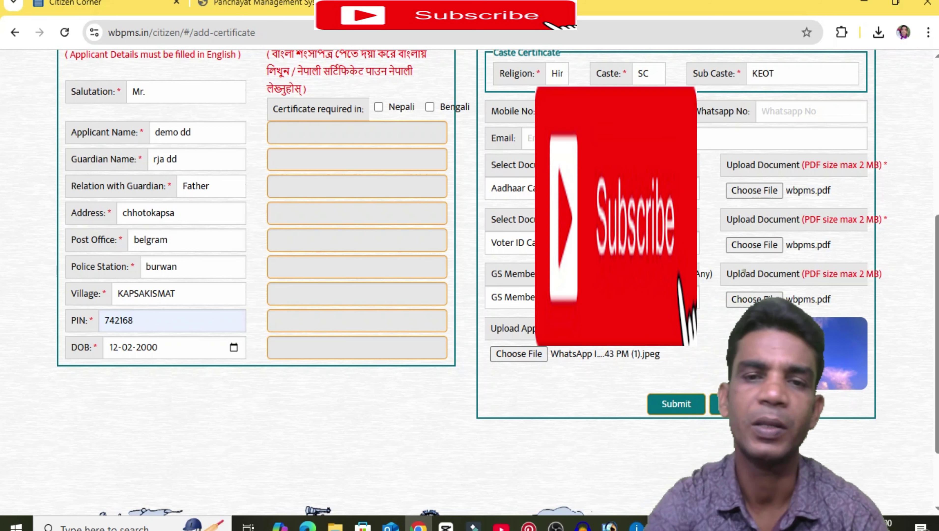
scroll(743, 270, "down", 2)
scroll(743, 271, "up", 8)
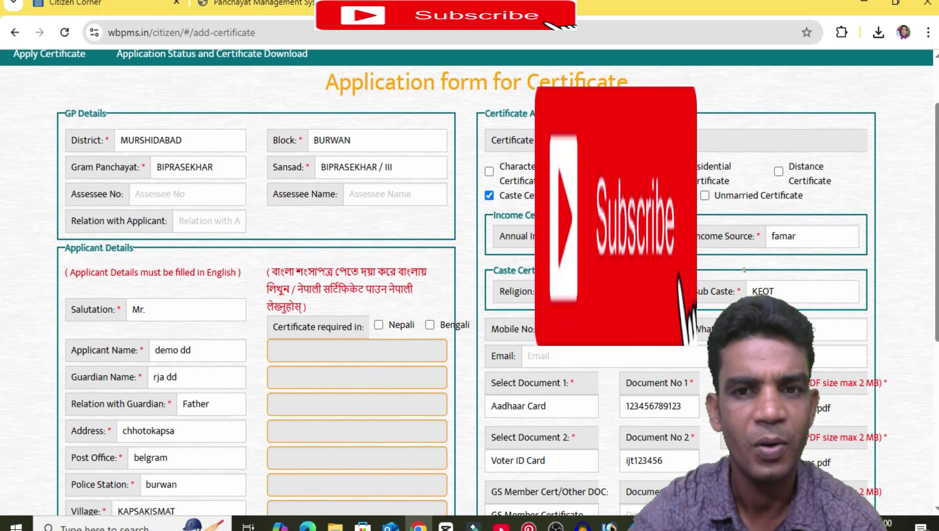
scroll(477, 274, "down", 2)
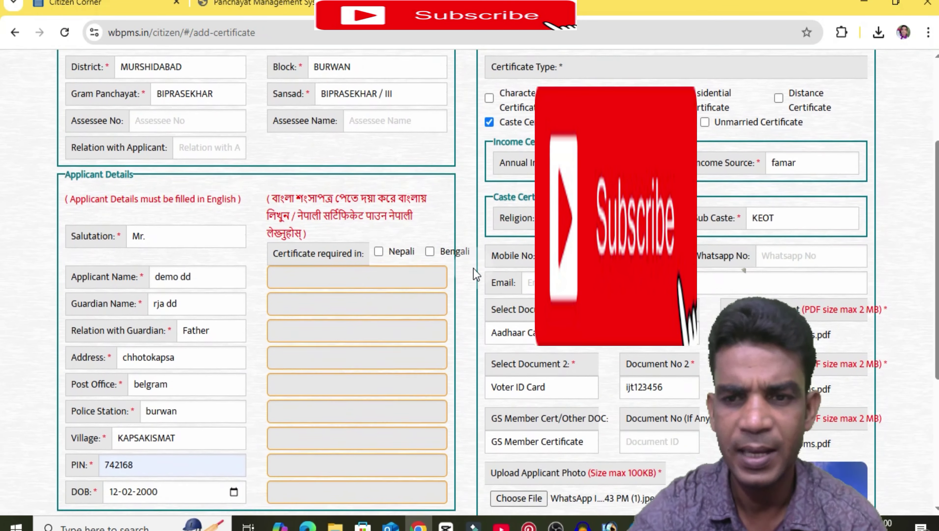
scroll(476, 274, "down", 2)
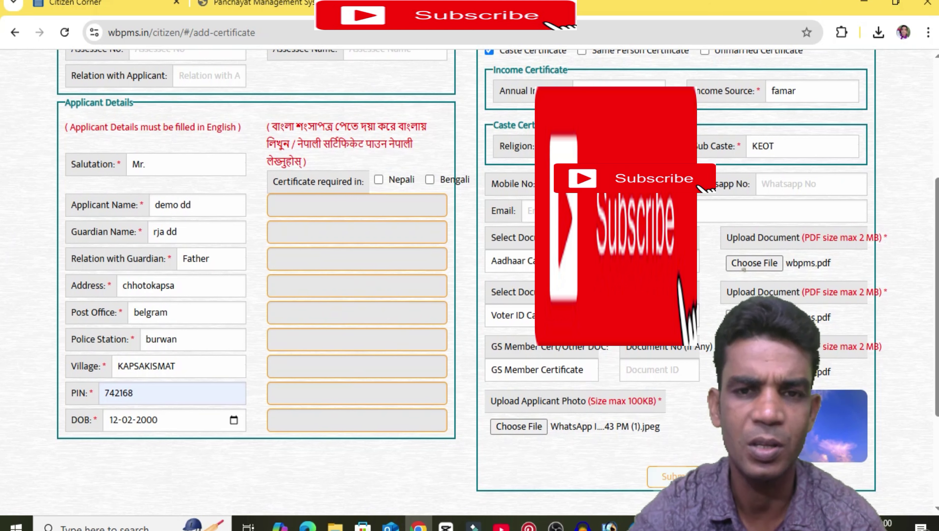